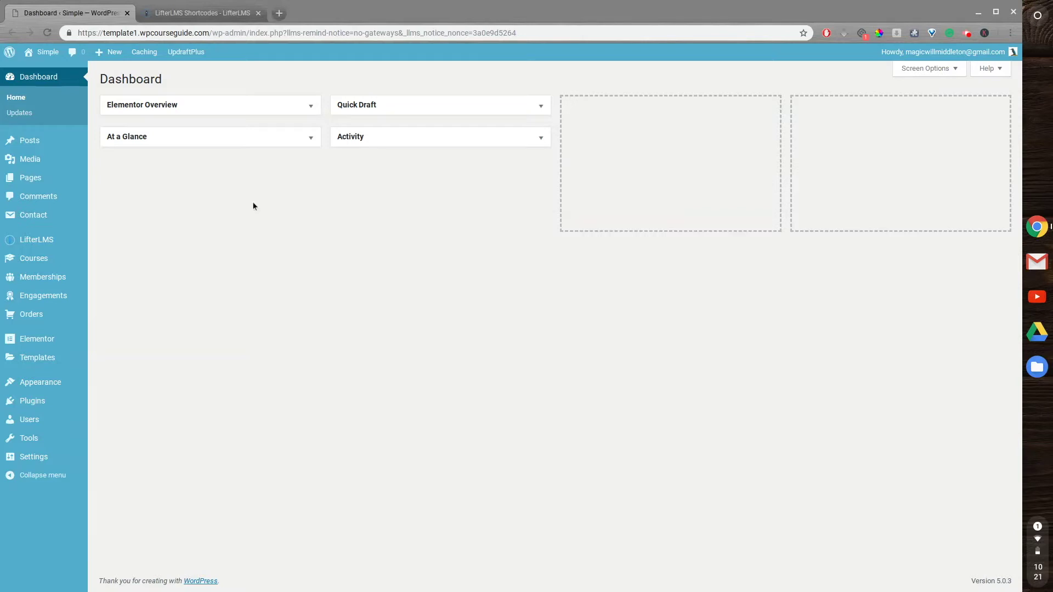
- Publish a new page titled 'New Course Catalog' and open it in Elementor
mouse_move(66, 177)
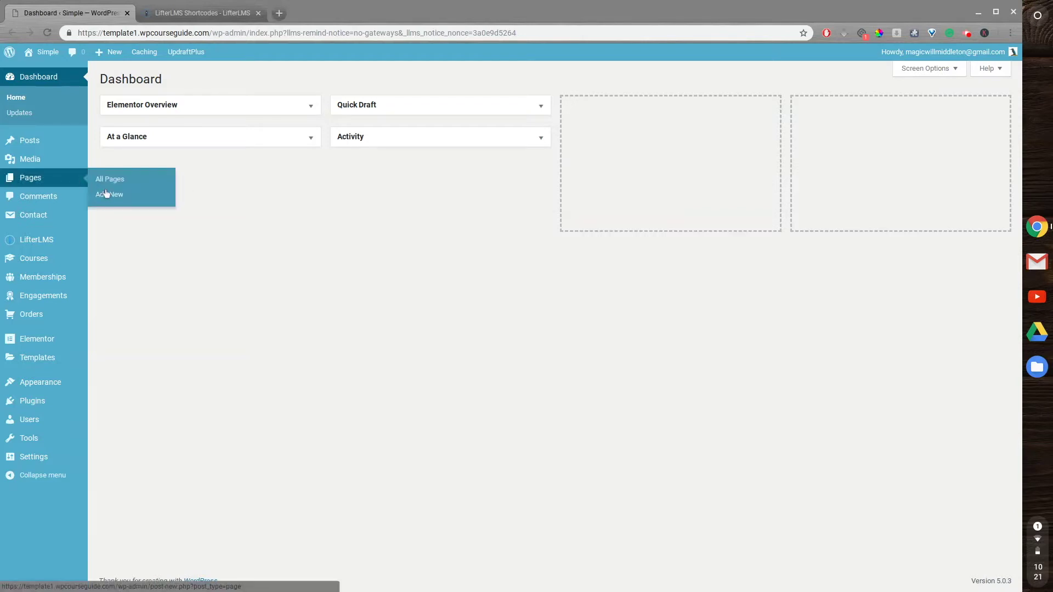
click(108, 196)
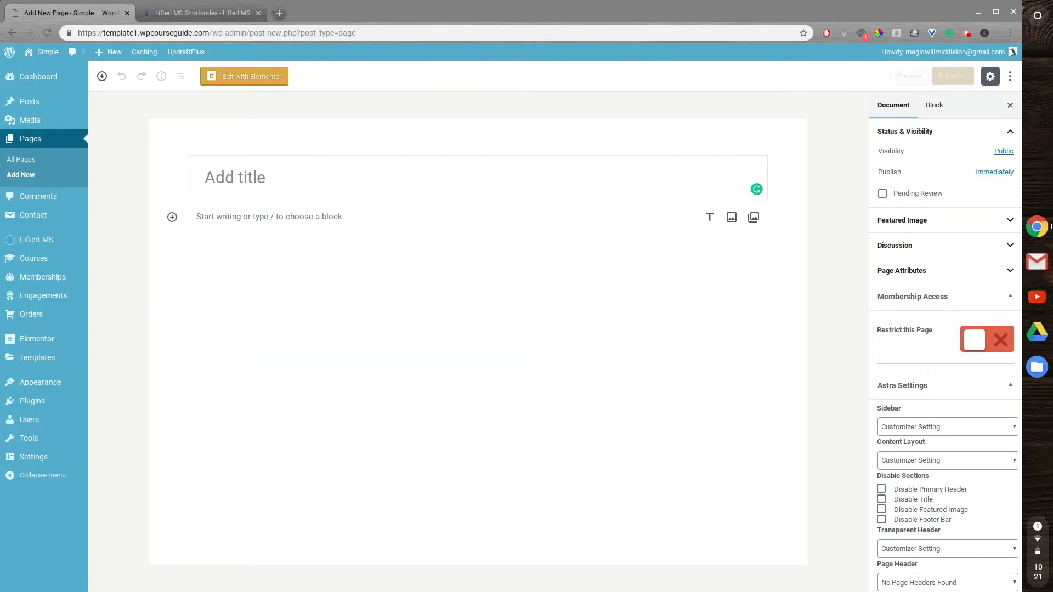
text(New Course)
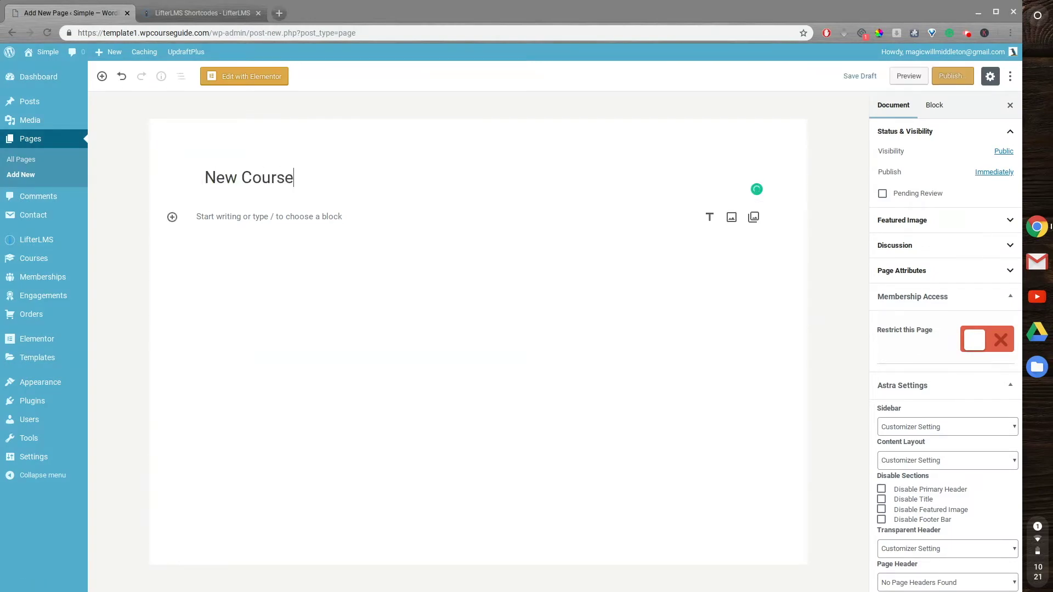
text( Catalog)
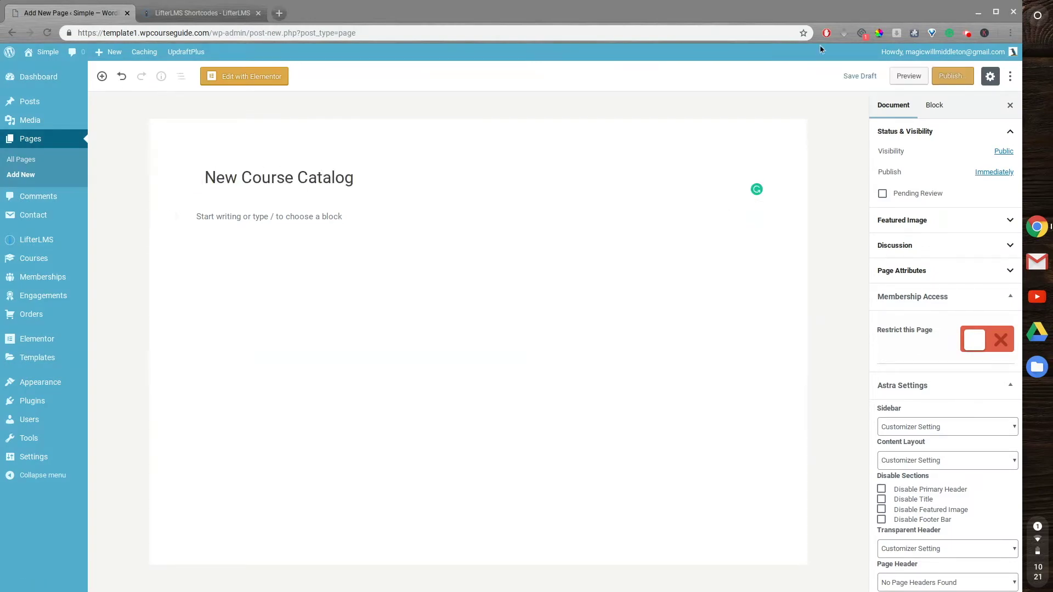
click(940, 86)
click(954, 81)
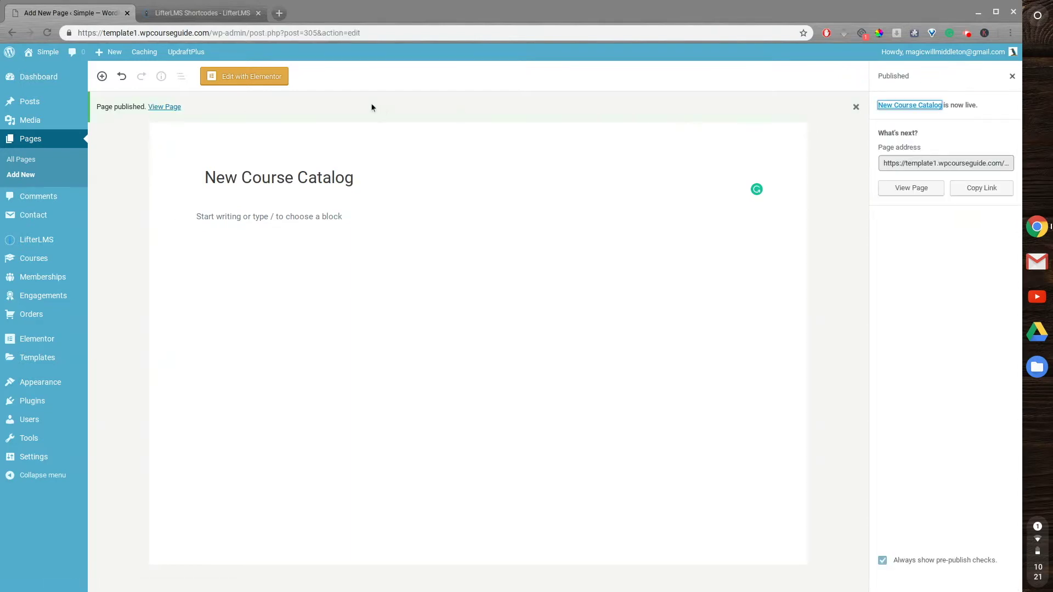
click(274, 78)
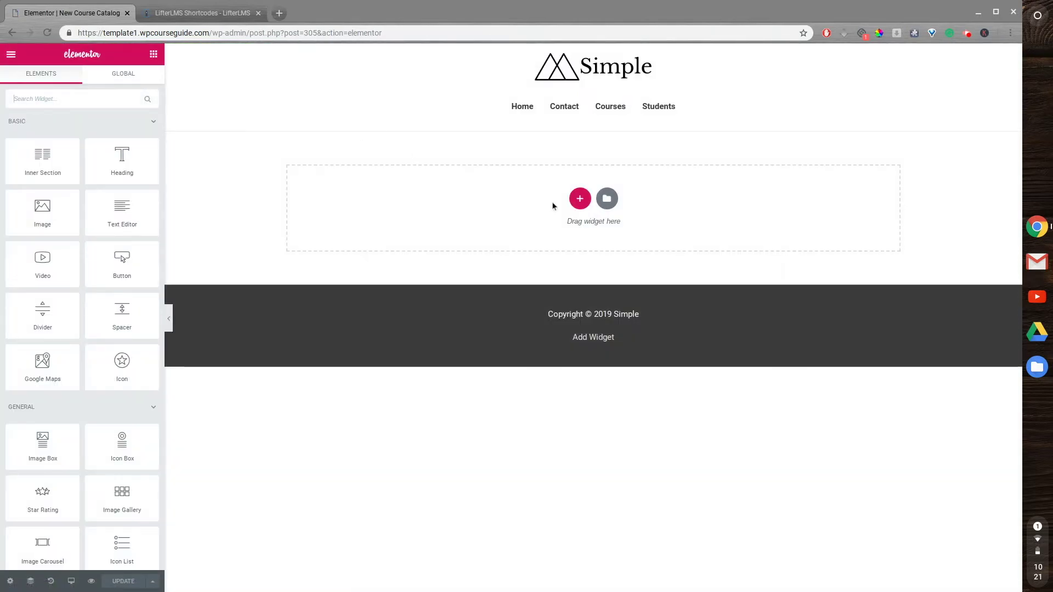
- Add a one-column section holding a Heading widget that reads 'Course Catalog'
click(580, 198)
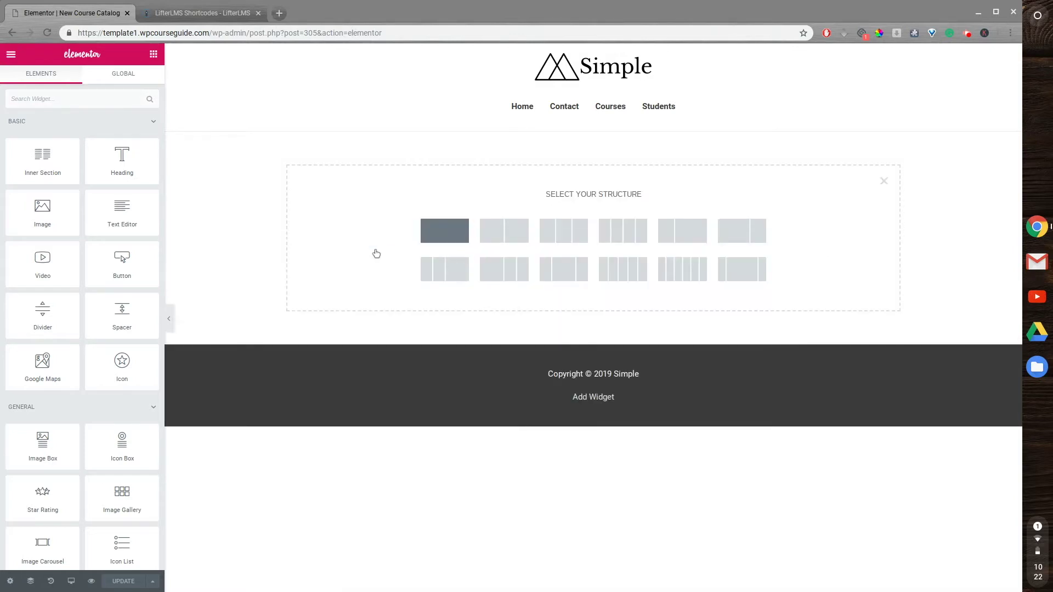
click(341, 243)
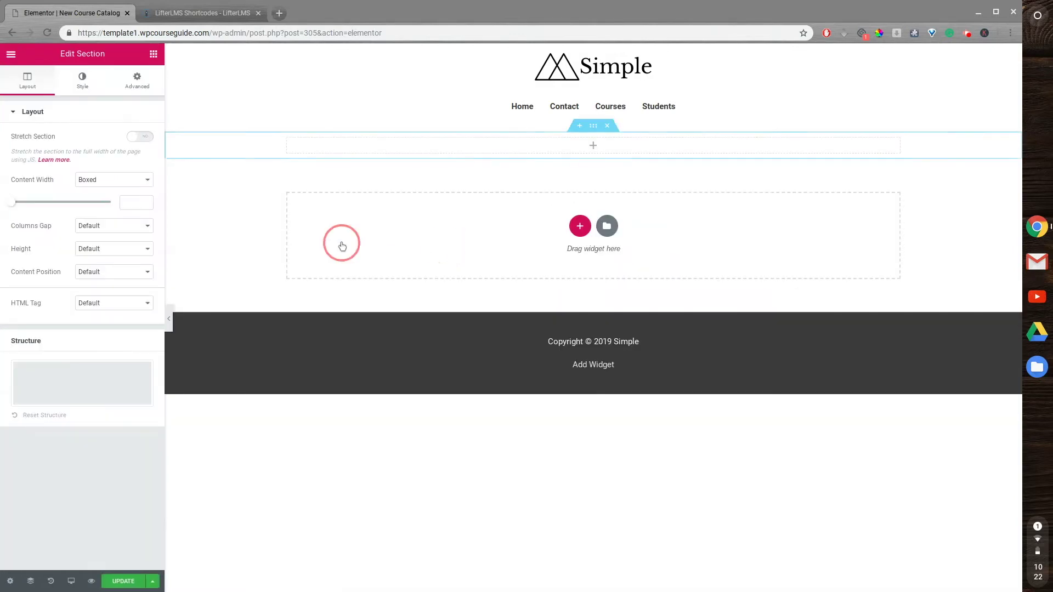
click(11, 55)
drag(148, 166, 376, 141)
triple_click(94, 174)
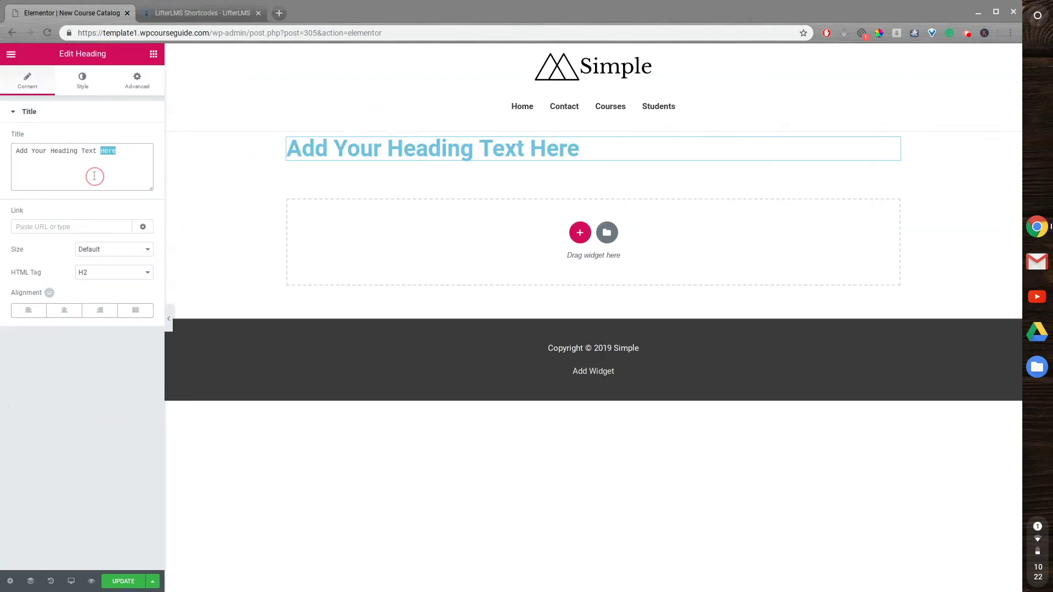
text(Course C)
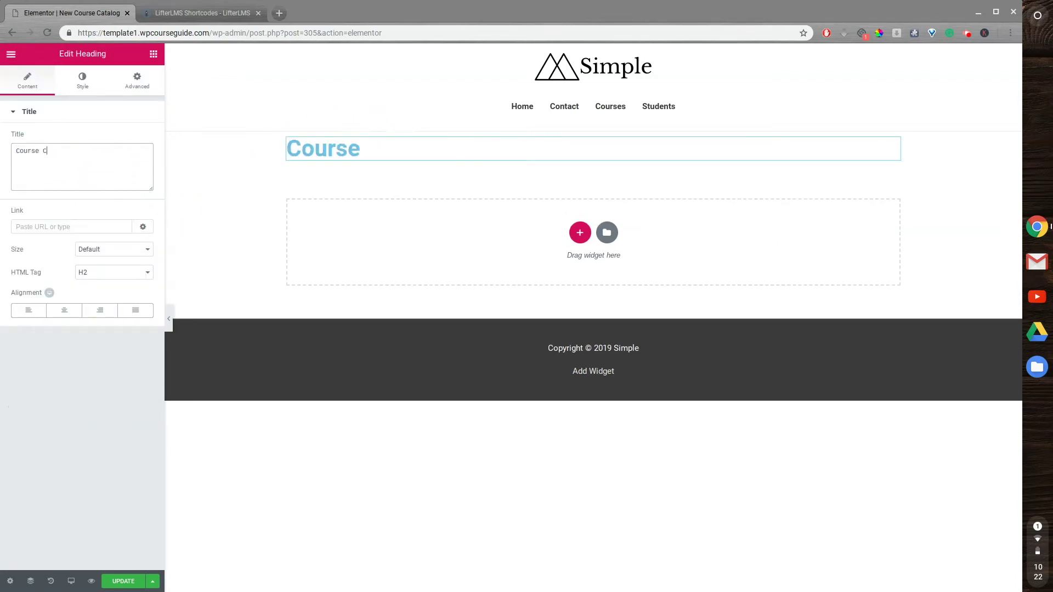
text(atalog)
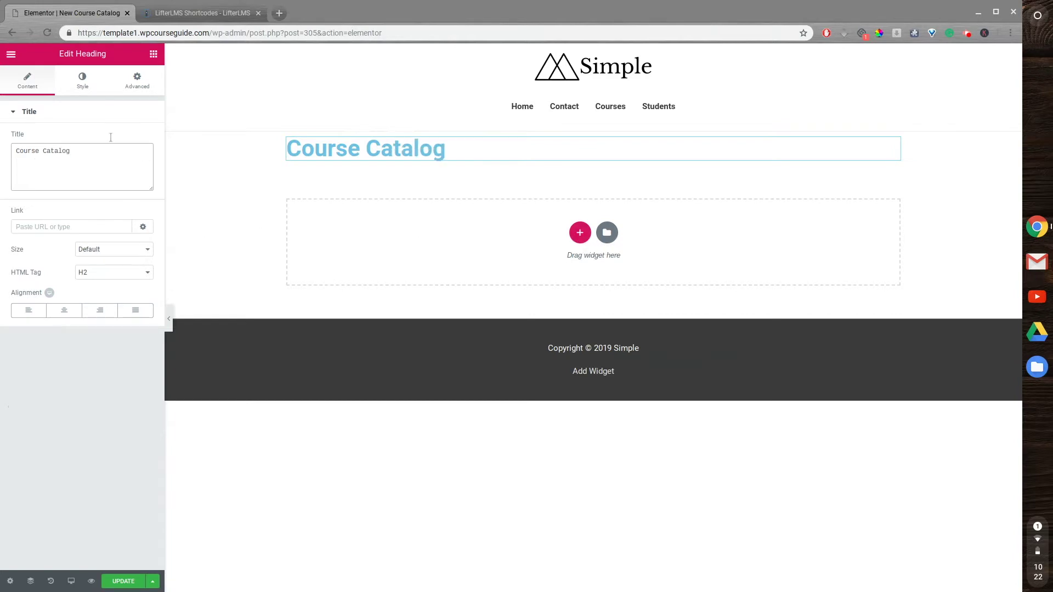
click(10, 53)
click(10, 55)
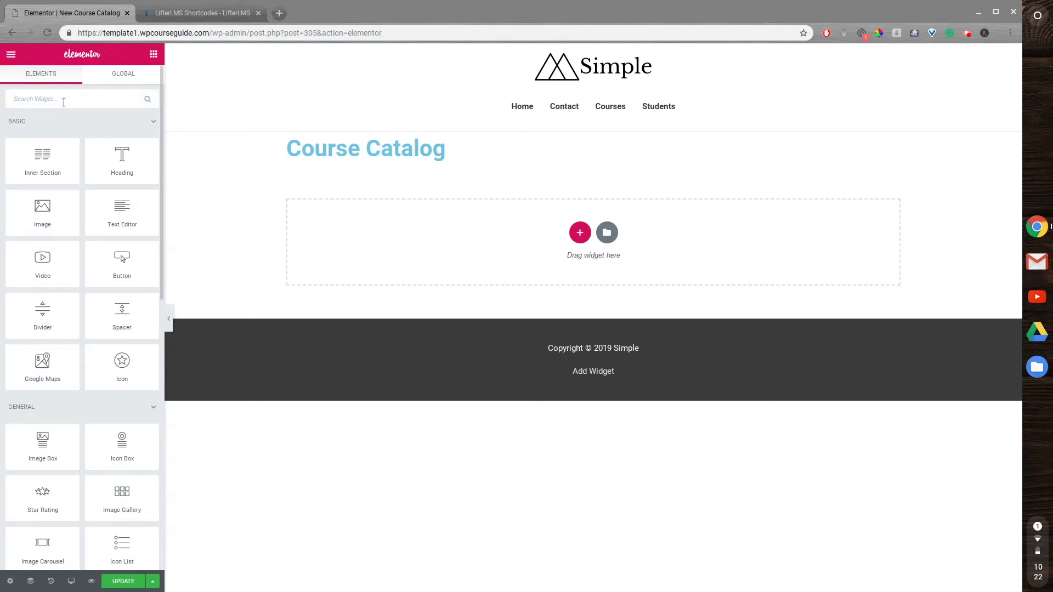
- Place a Tabs widget below the Course Catalog heading and expand Tab #1's settings
text(tabs)
drag(67, 124, 346, 157)
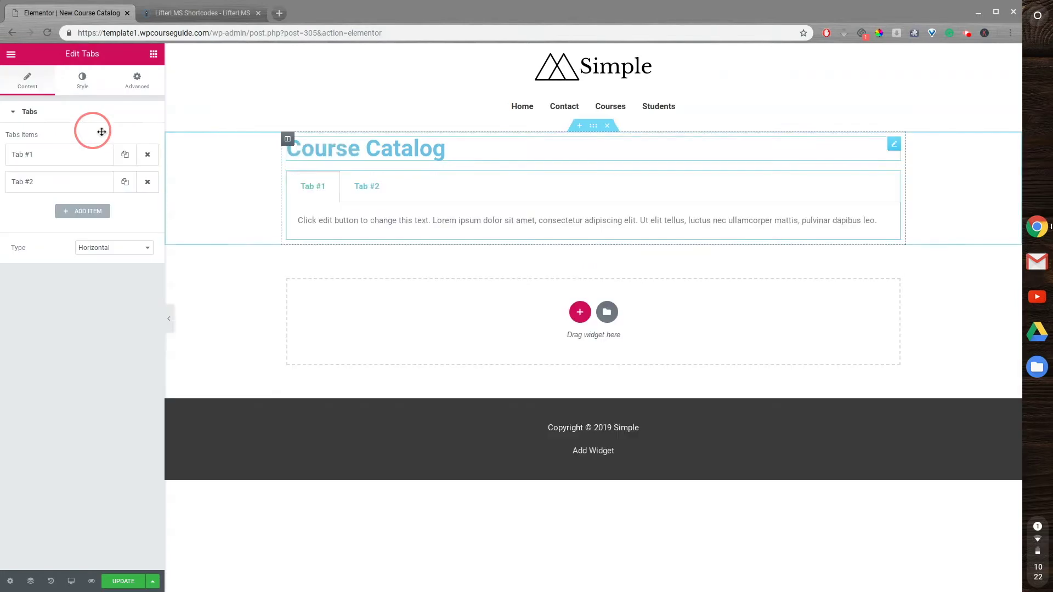
click(348, 188)
click(465, 206)
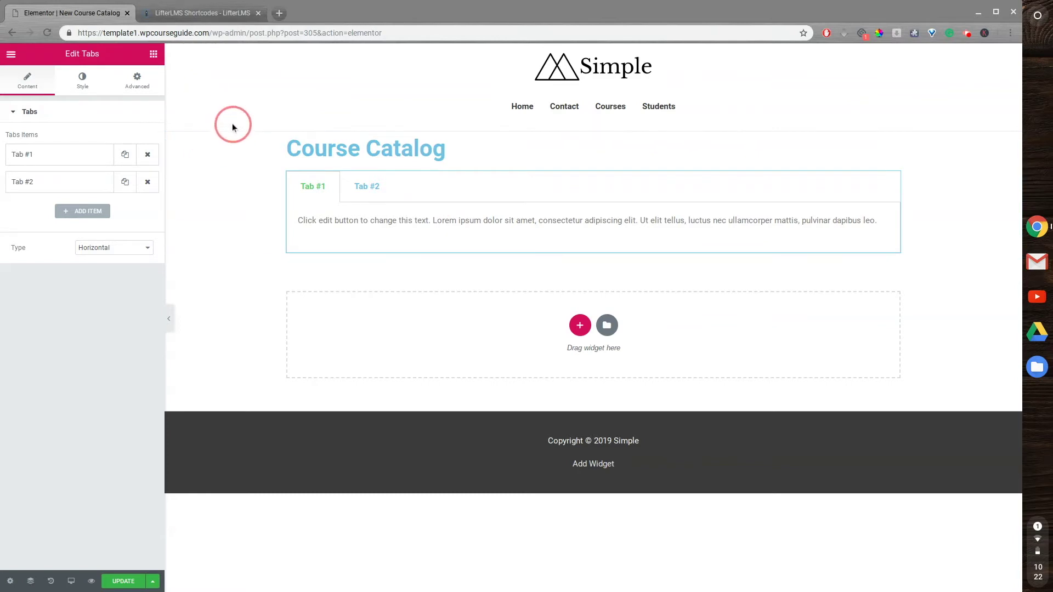
click(218, 90)
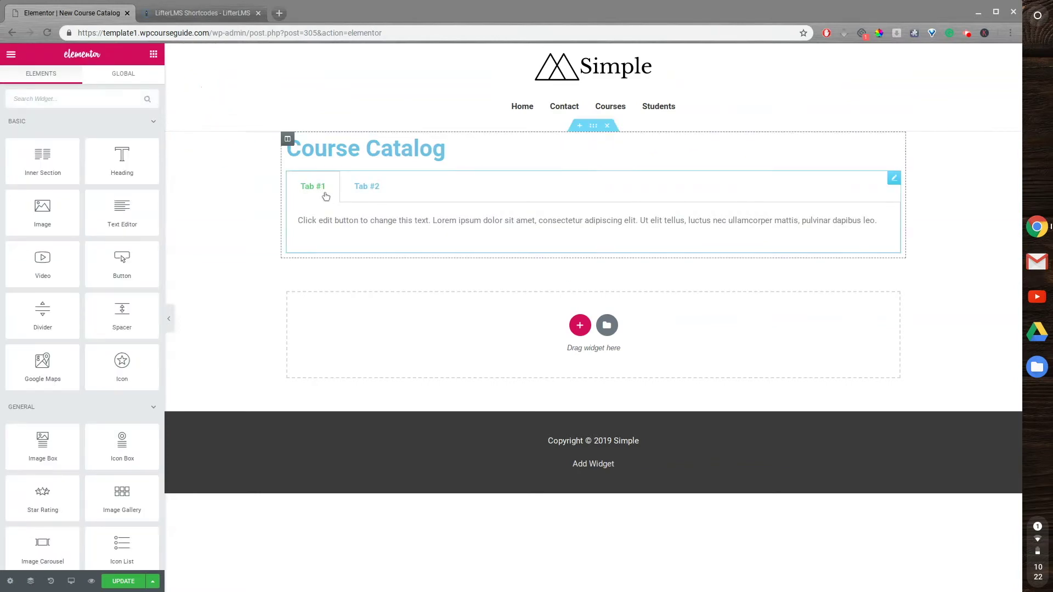
click(354, 214)
click(354, 214)
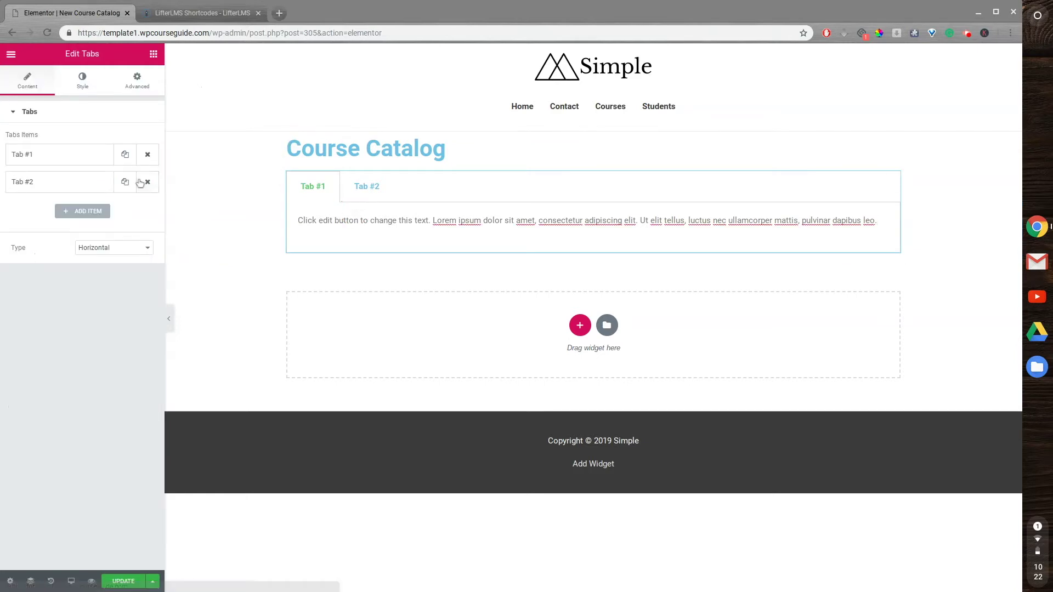
click(98, 159)
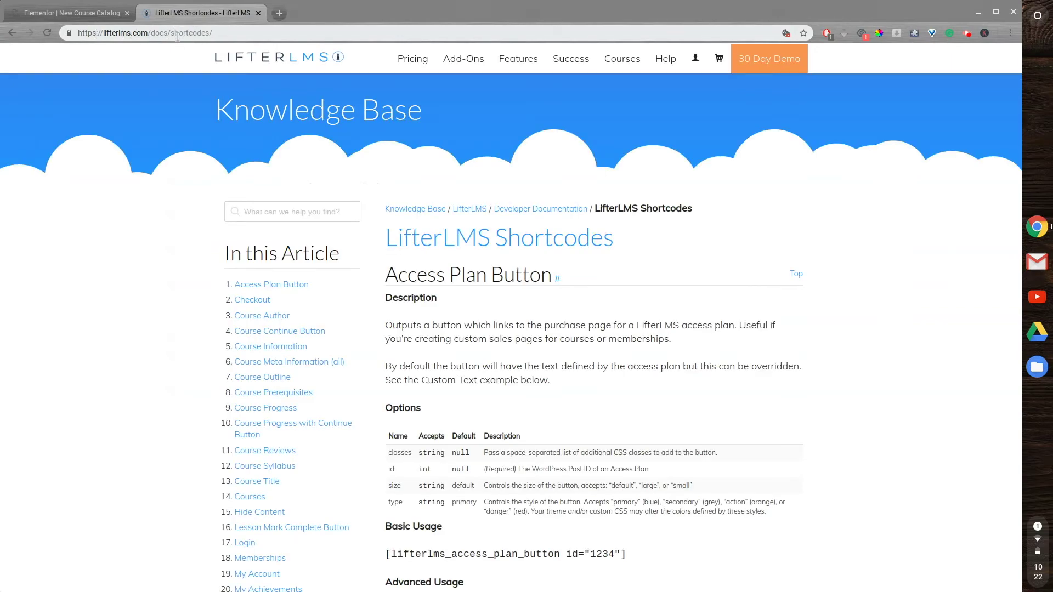
- Search the Shortcodes doc for 'categori' and select the lifterlms_courses usage line to copy
key(ctrl+f)
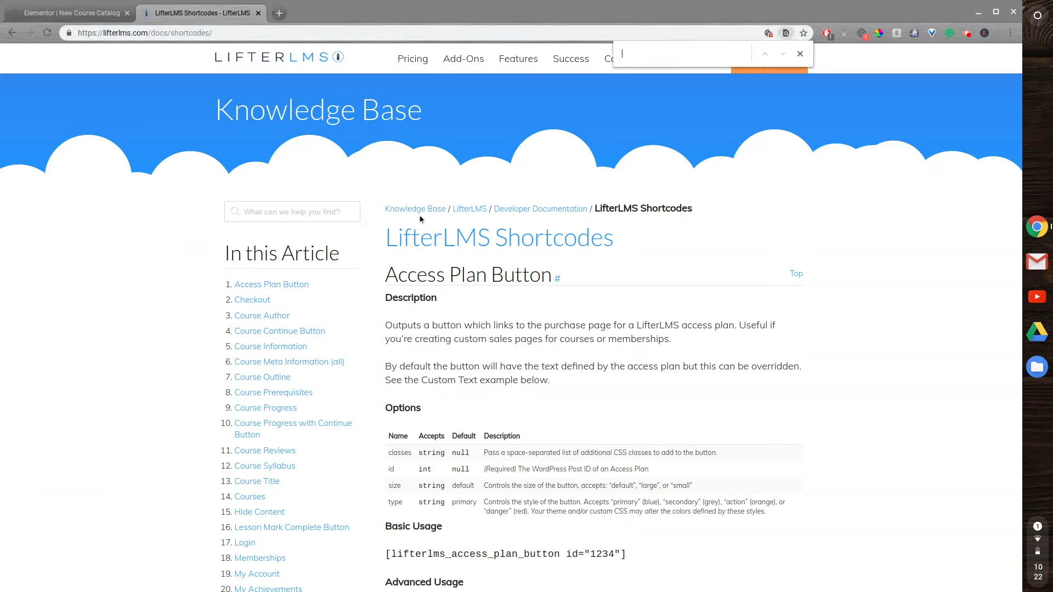
text(cata)
key(BackSpace)
text(egori)
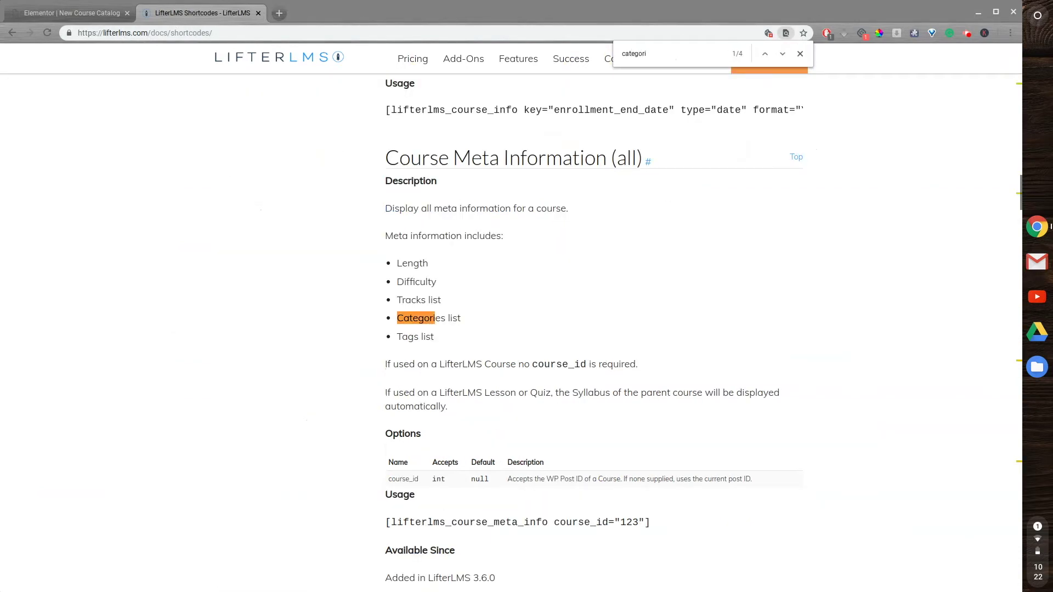
key(Return)
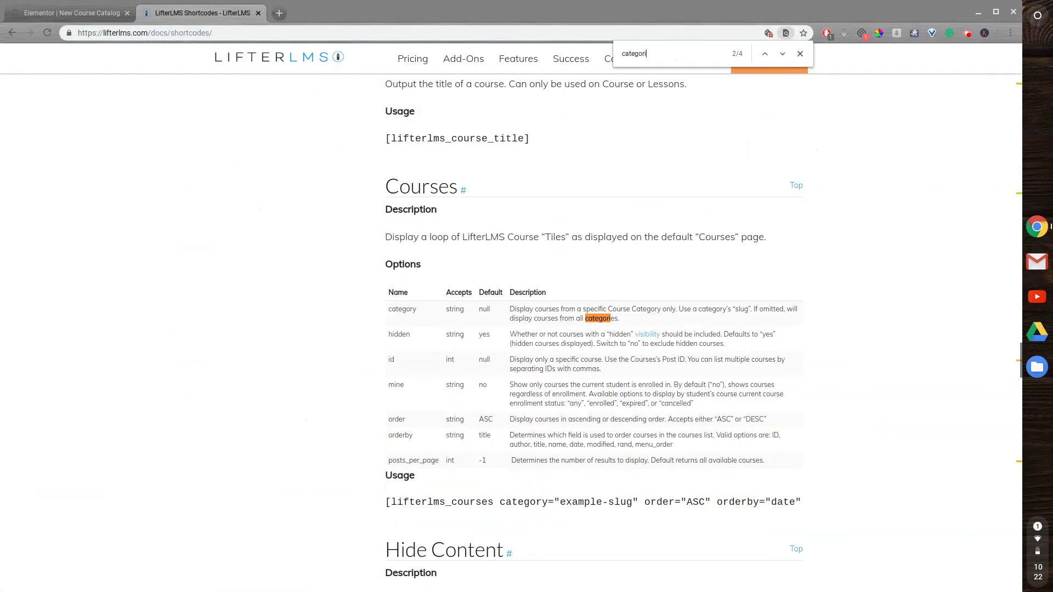
scroll(384, 215, down, 1)
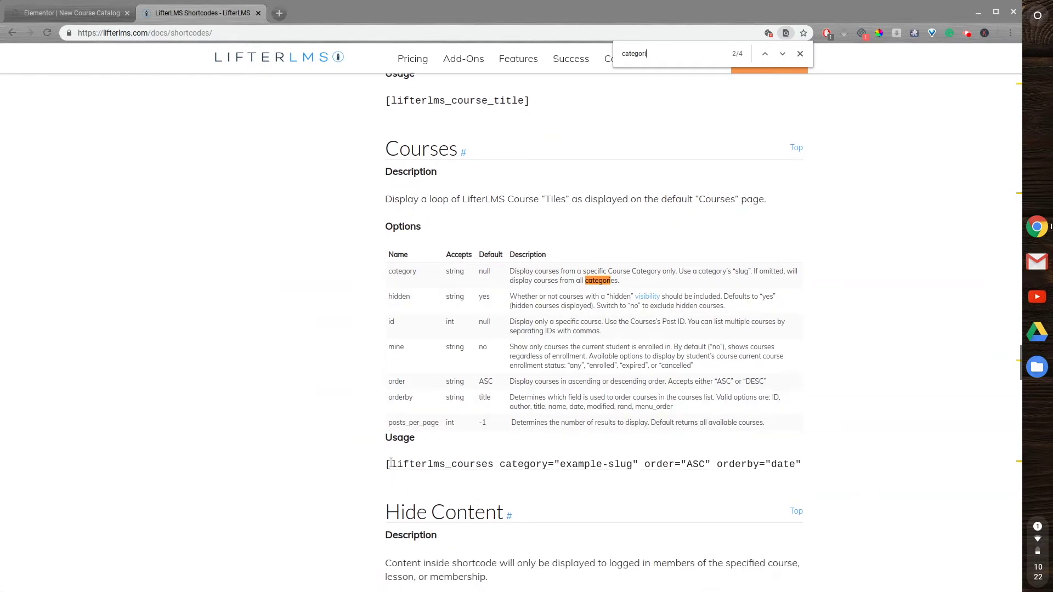
triple_click(585, 465)
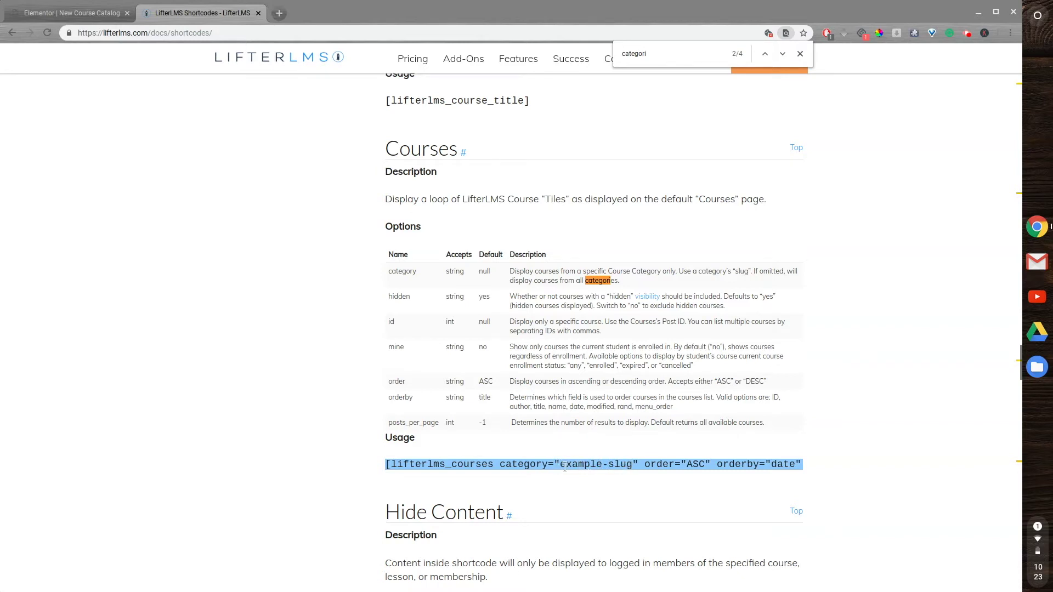
click(72, 14)
- Replace Tab #1's placeholder with the lifterlms_courses category shortcode, pasted as plain text
click(114, 341)
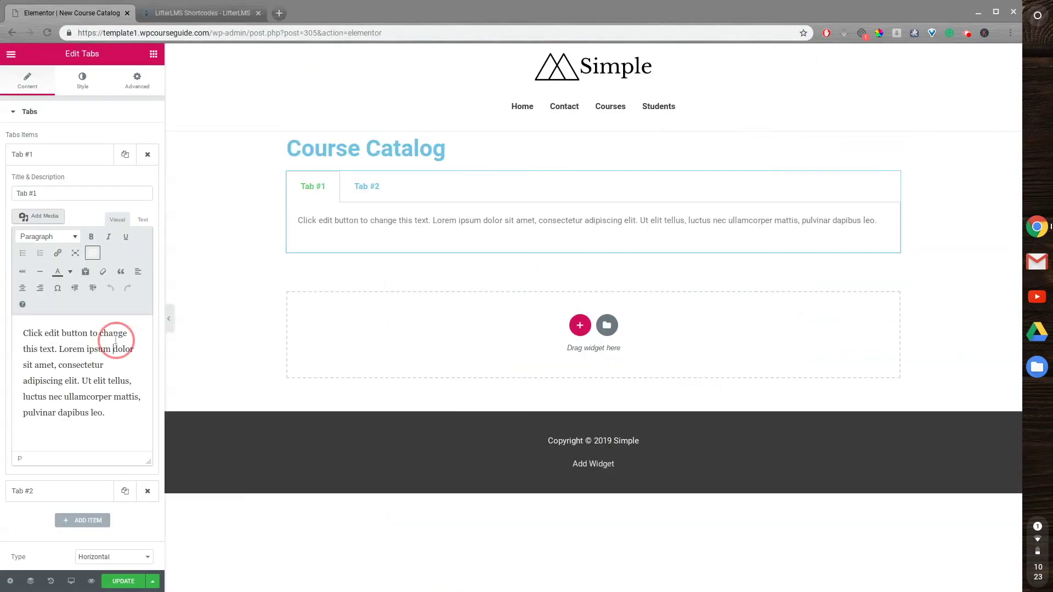
key(ctrl+a)
text([lifterlms_courses category="example-slug" order="ASC" orderby="date" posts_per_page="5"])
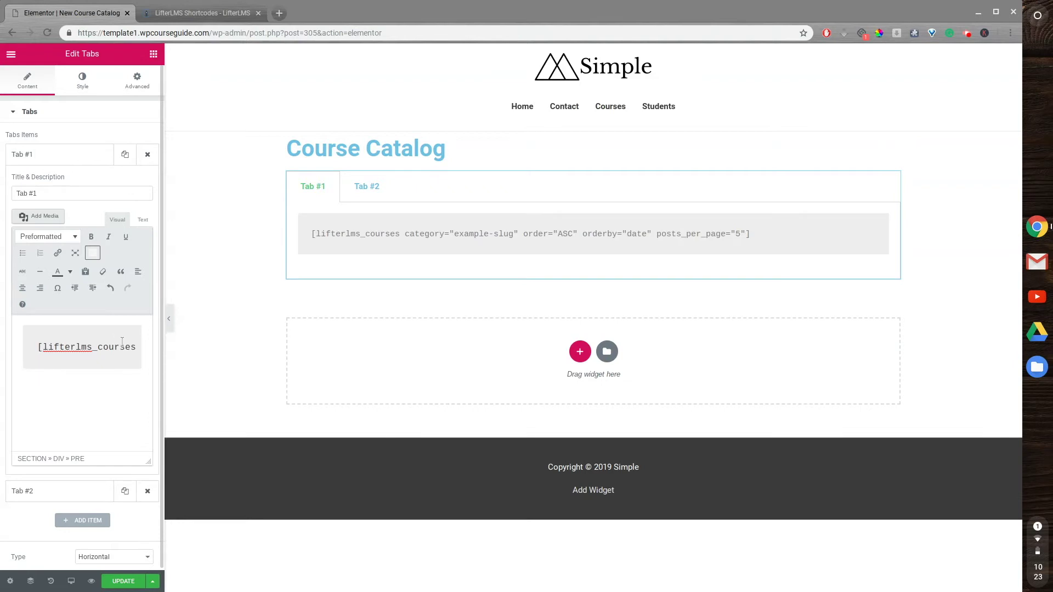
key(ctrl+a)
key(ctrl+c)
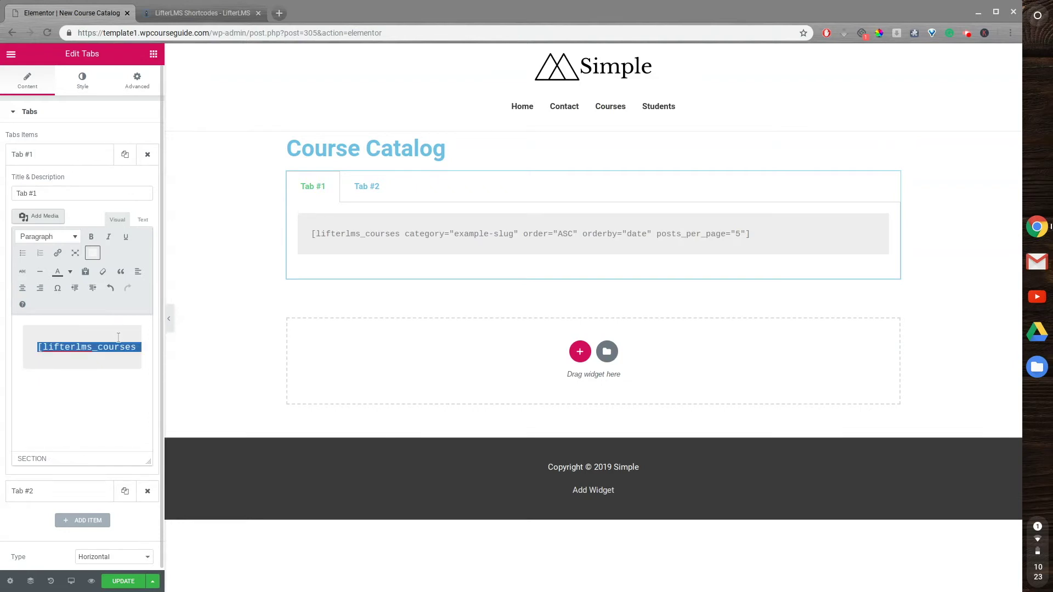
key(BackSpace)
click(142, 219)
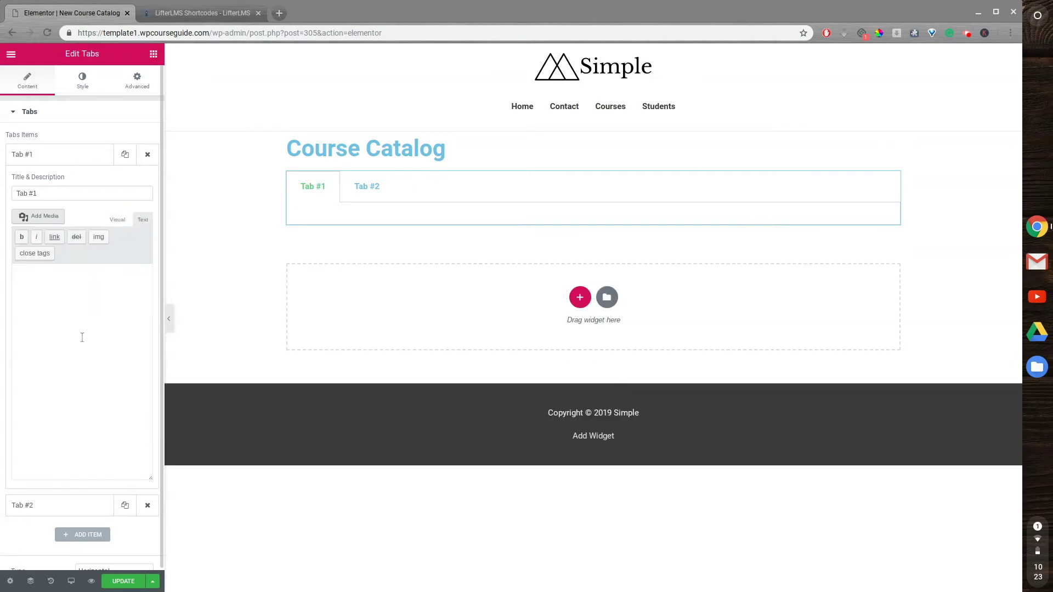
click(83, 349)
key(ctrl+v)
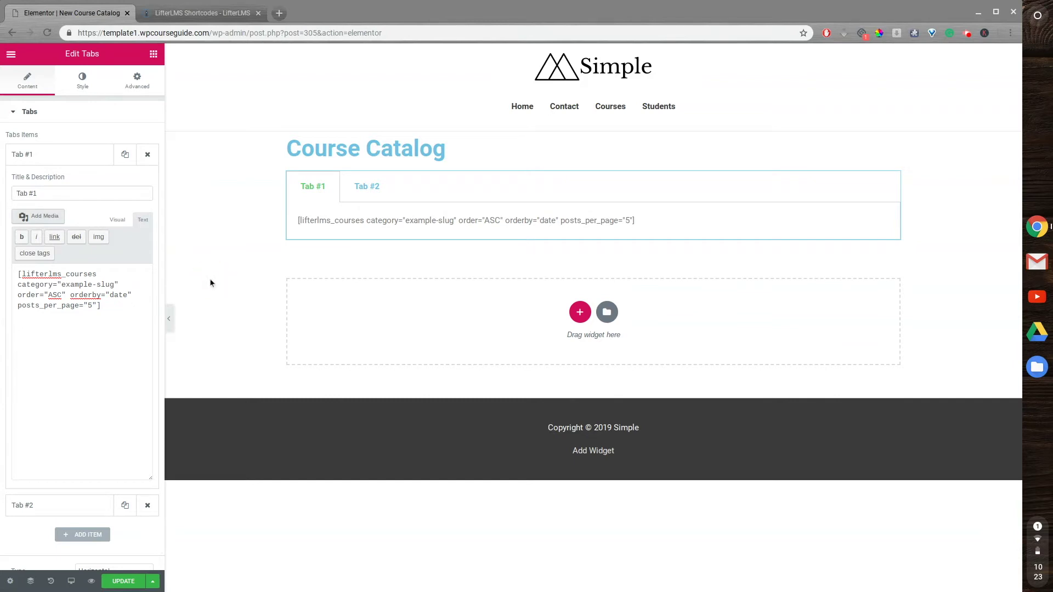
click(340, 147)
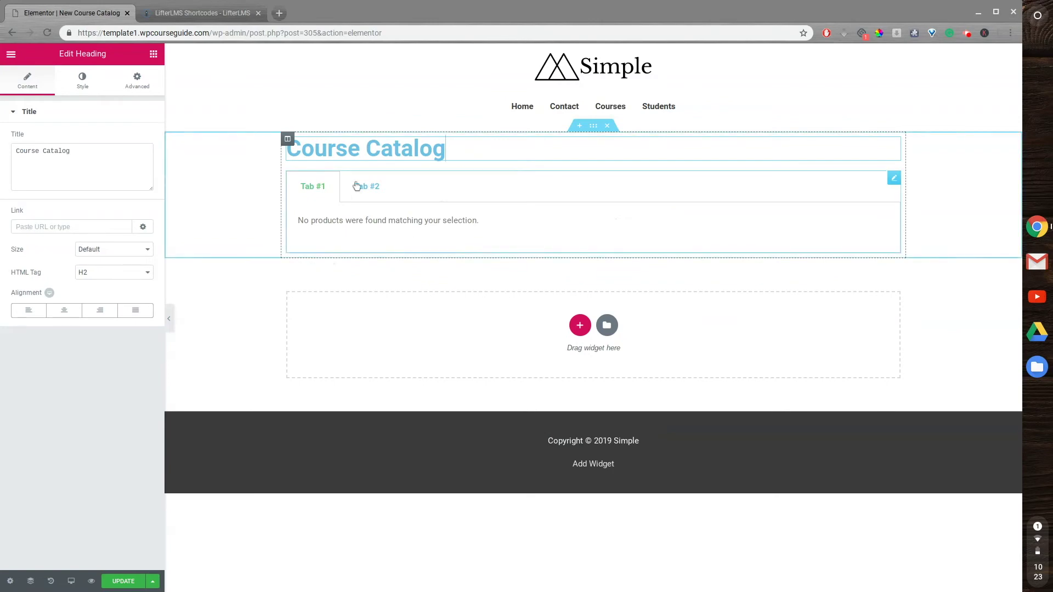
- Load template1.wpcourseguide.com in a new tab and go to its WordPress Dashboard
click(279, 13)
text(template)
key(Return)
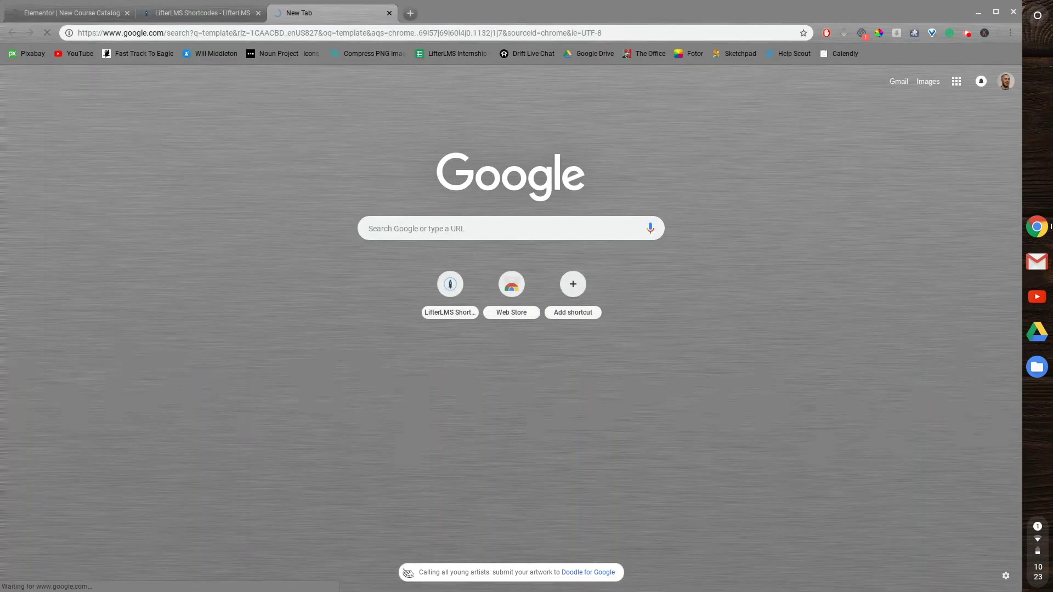
key(ctrl+l)
text(template.)
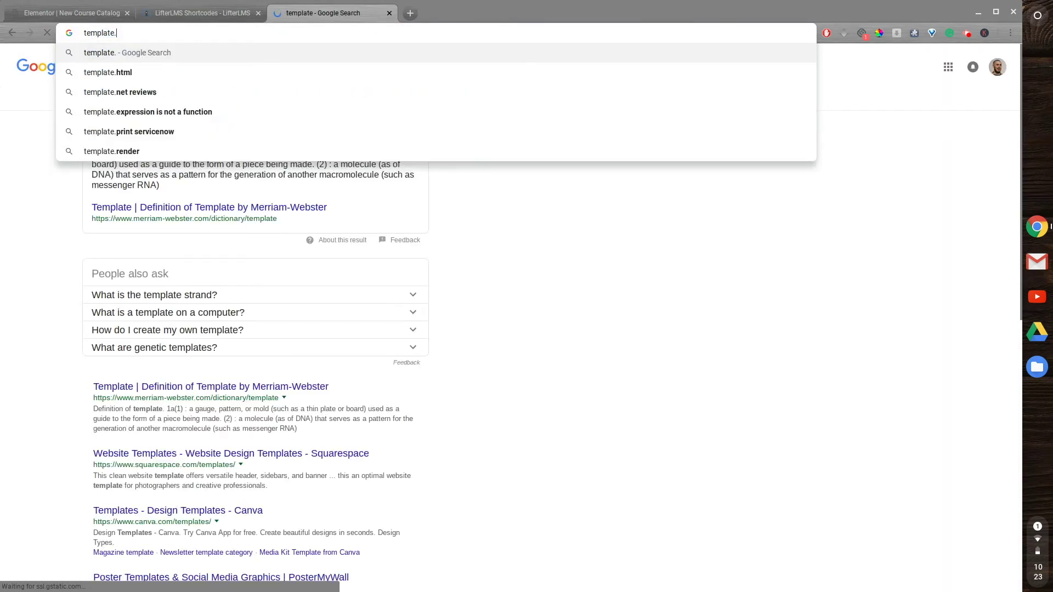
key(BackSpace)
text(1.wpcourseguide.com)
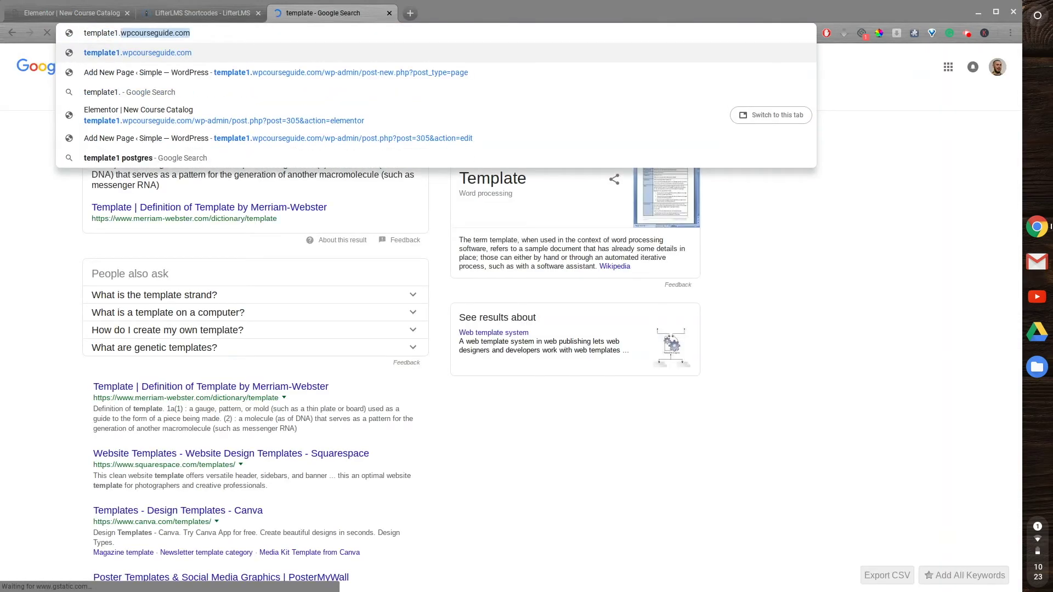
key(Return)
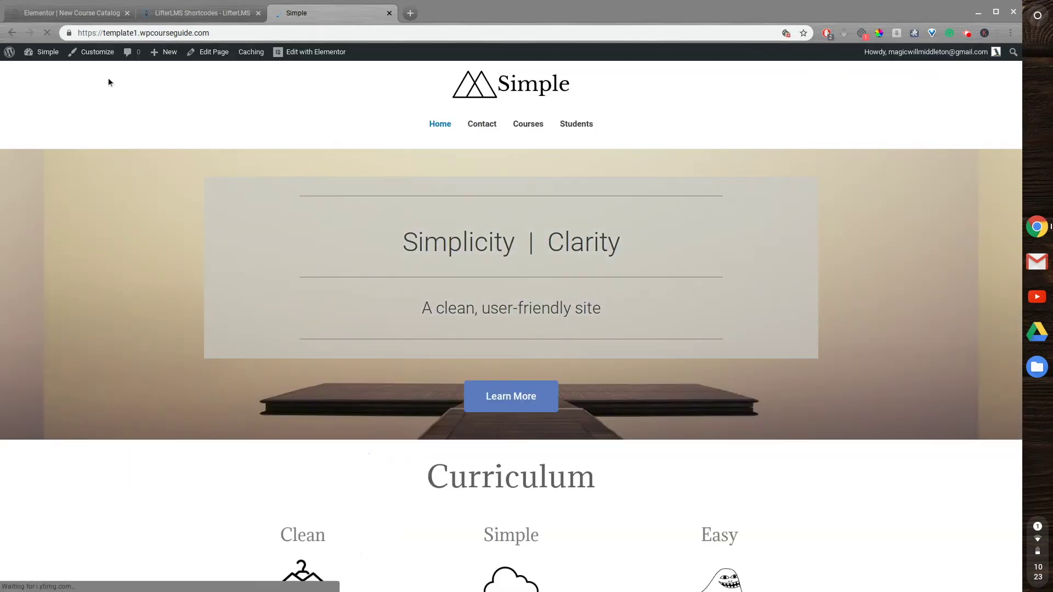
click(49, 54)
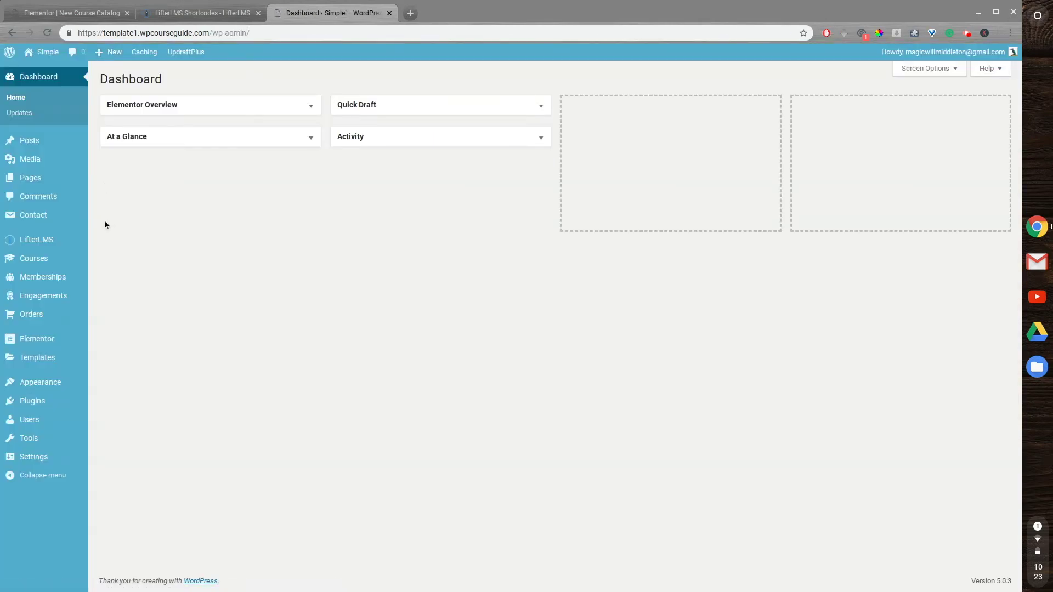
- Add a course category named 'Category 1' with slug 1111
mouse_move(77, 258)
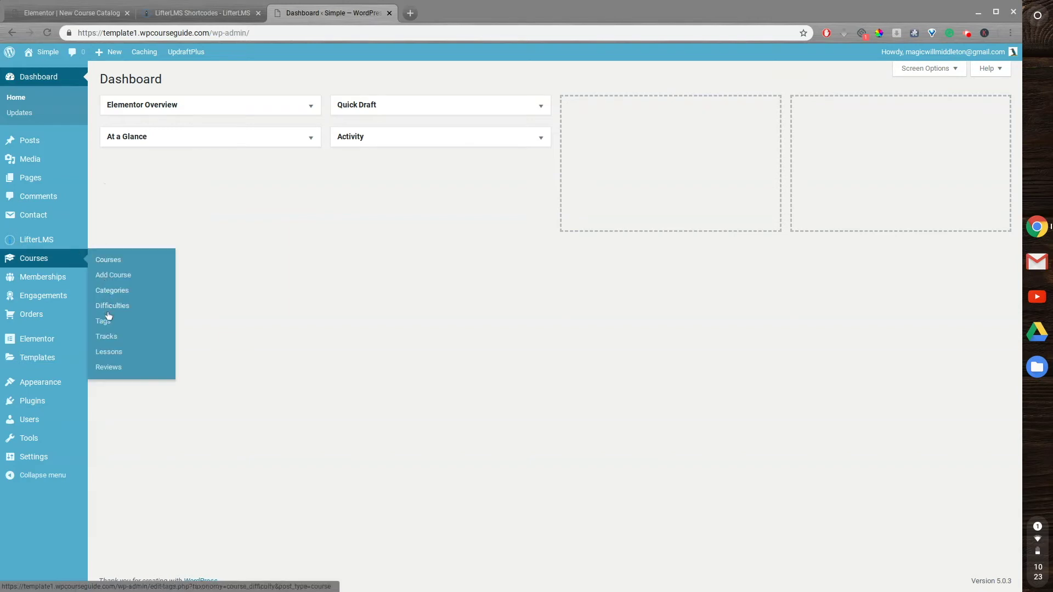
click(102, 292)
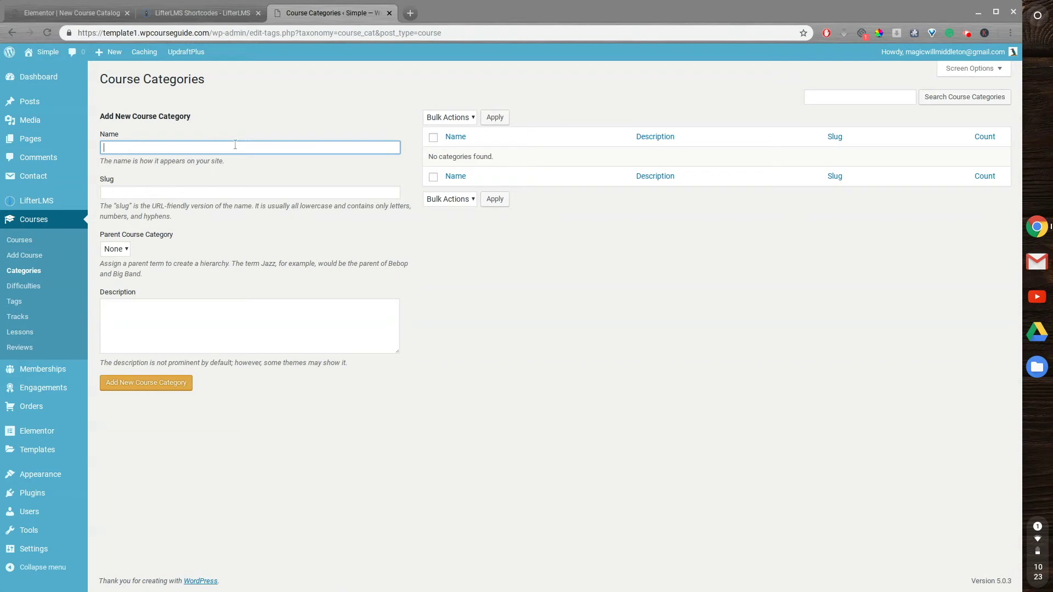
text(Category 1)
click(204, 192)
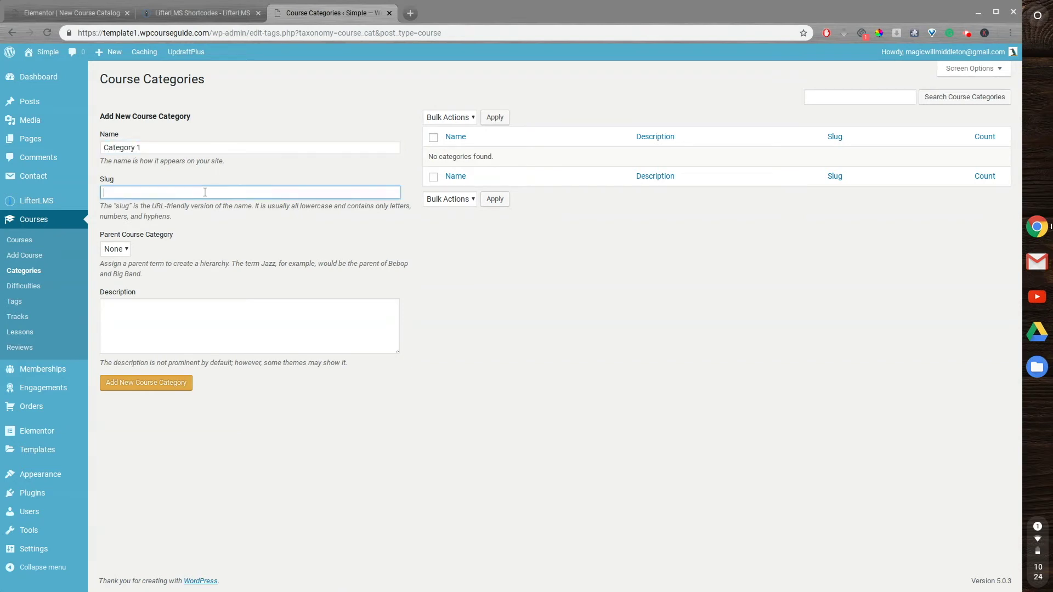
text(1111)
click(156, 387)
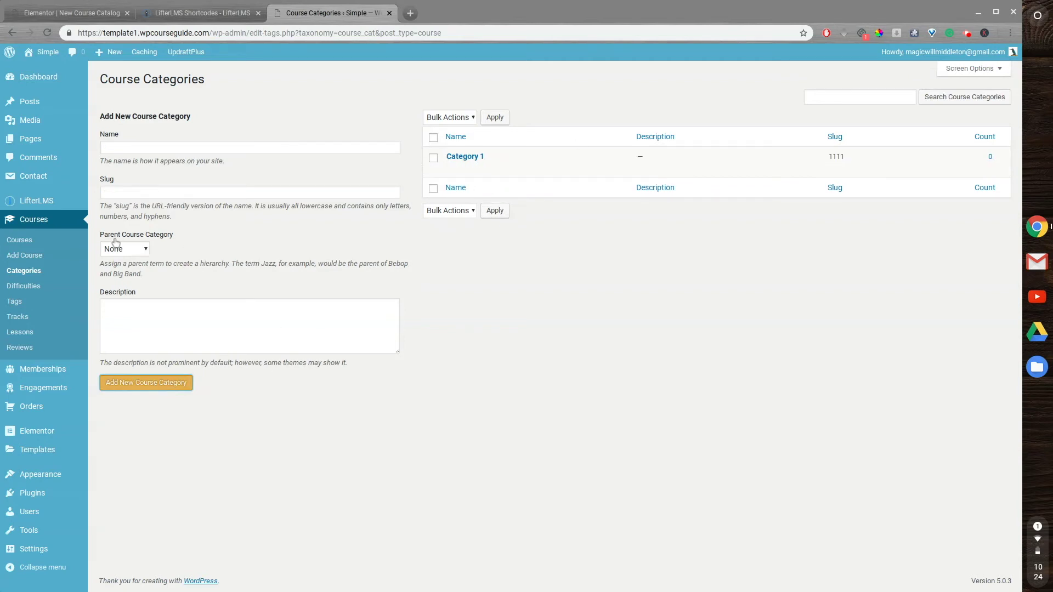
click(29, 240)
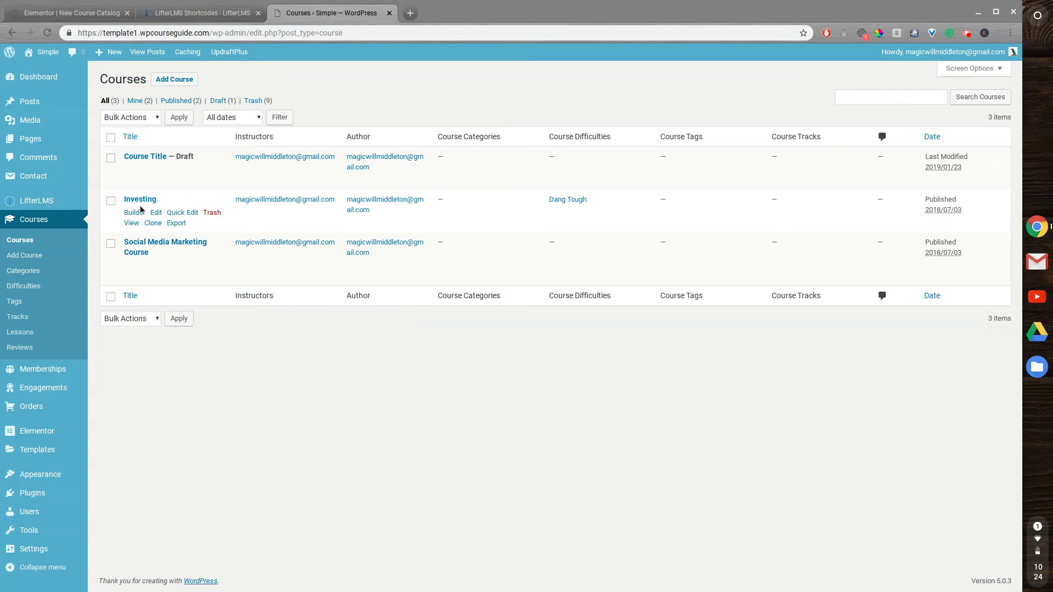
- Tick Category 1 on the Investing course and update it
click(156, 212)
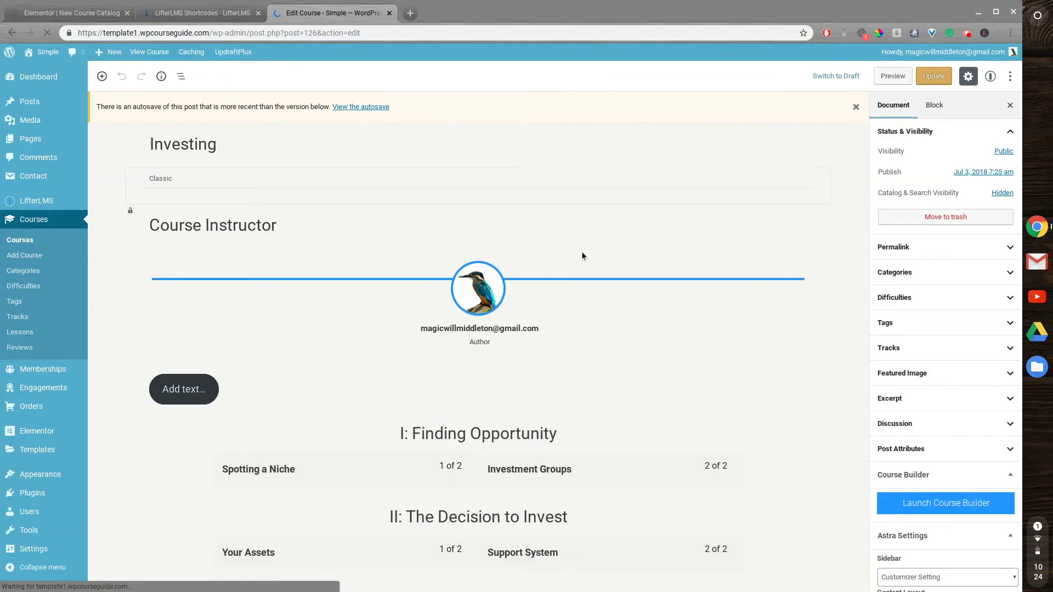
click(892, 273)
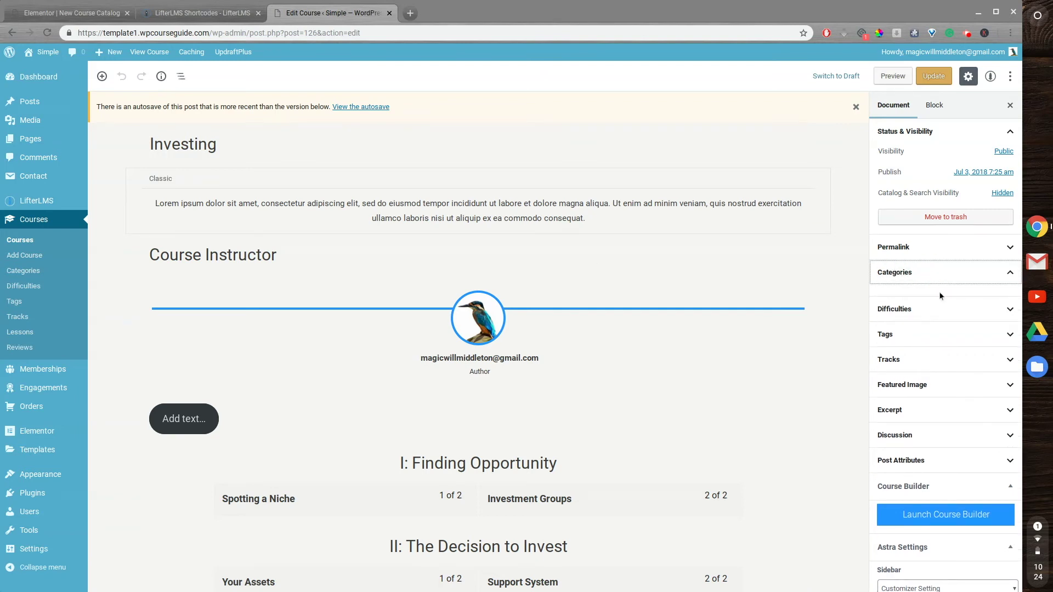
scroll(939, 291, down, 1)
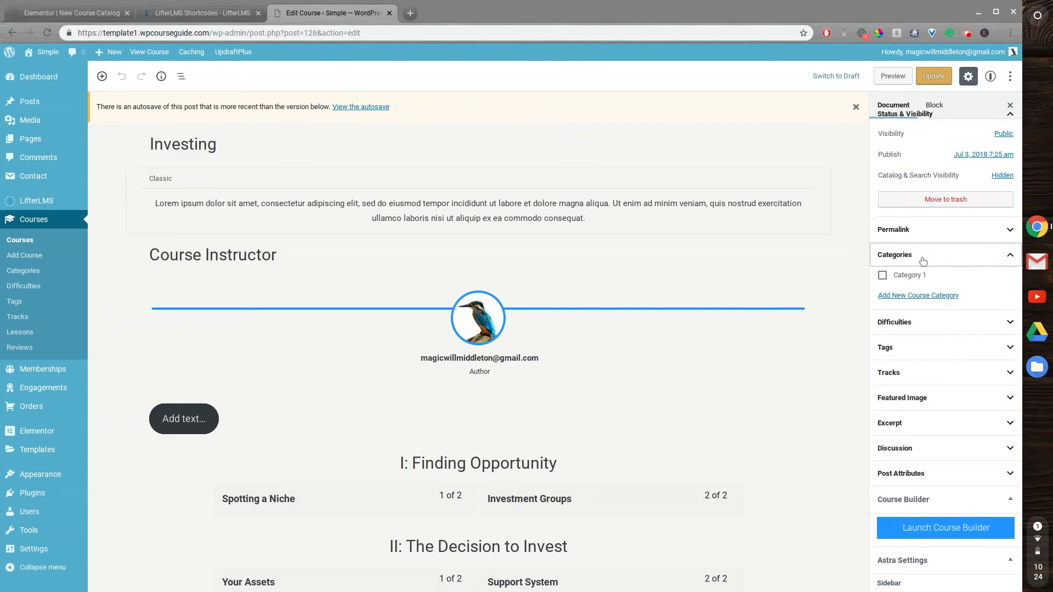
click(900, 279)
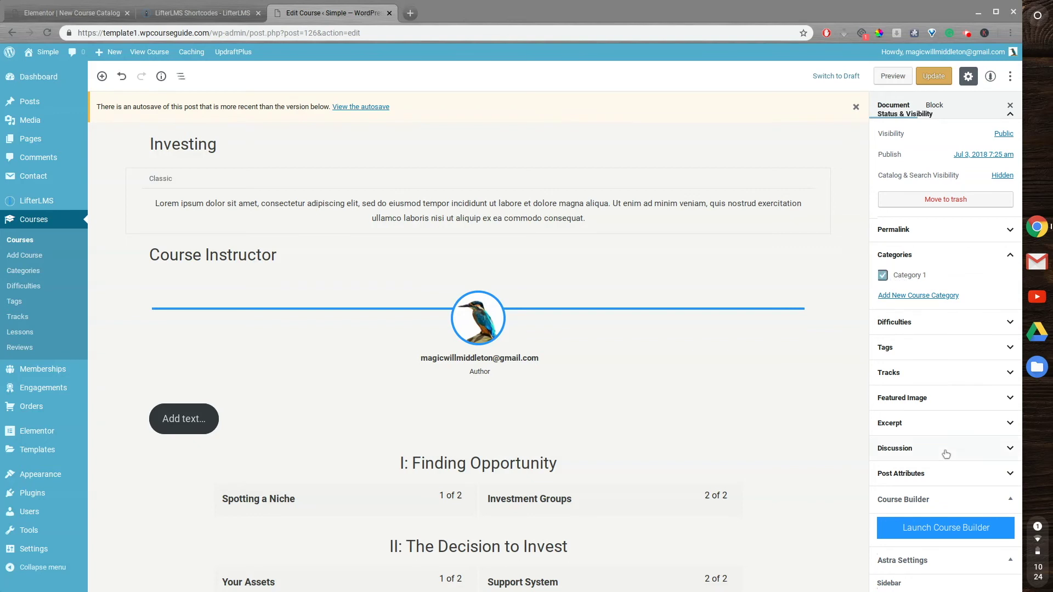
click(932, 77)
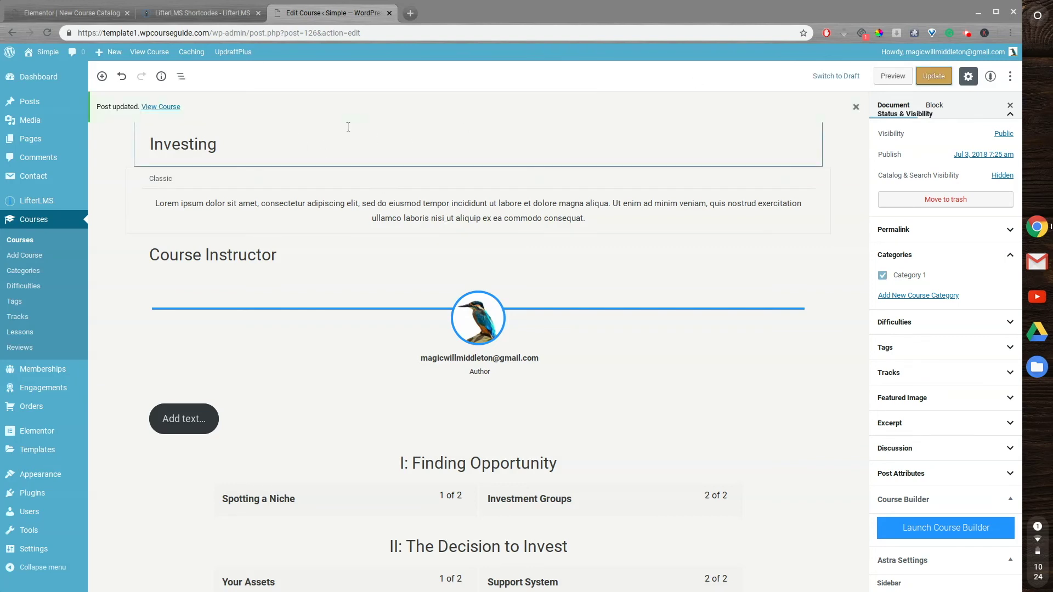
click(100, 18)
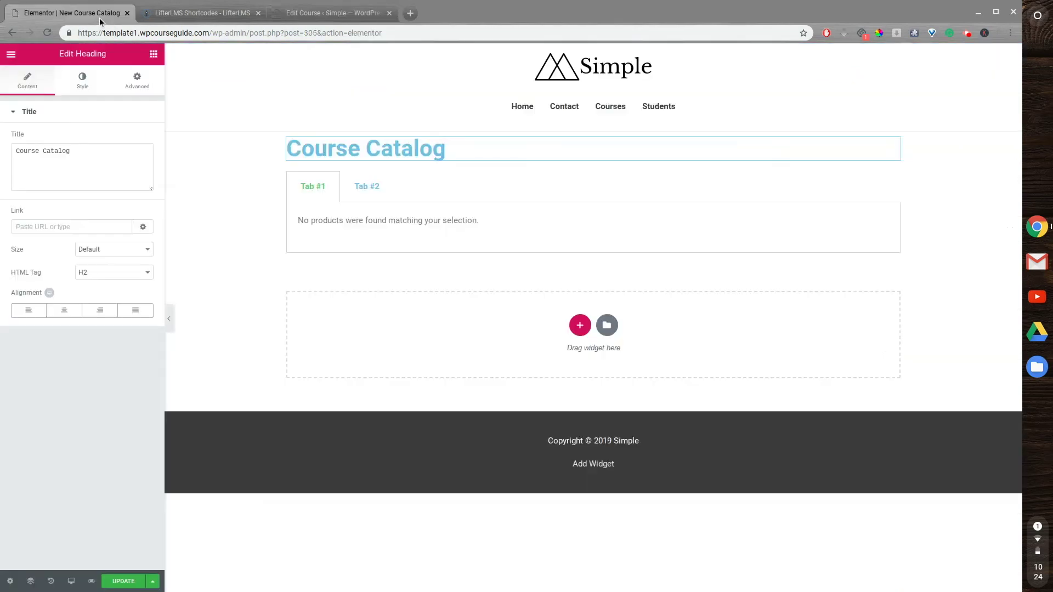
- Change example-slug to 1111 in Tab #1's shortcode and update the page
click(367, 225)
click(65, 155)
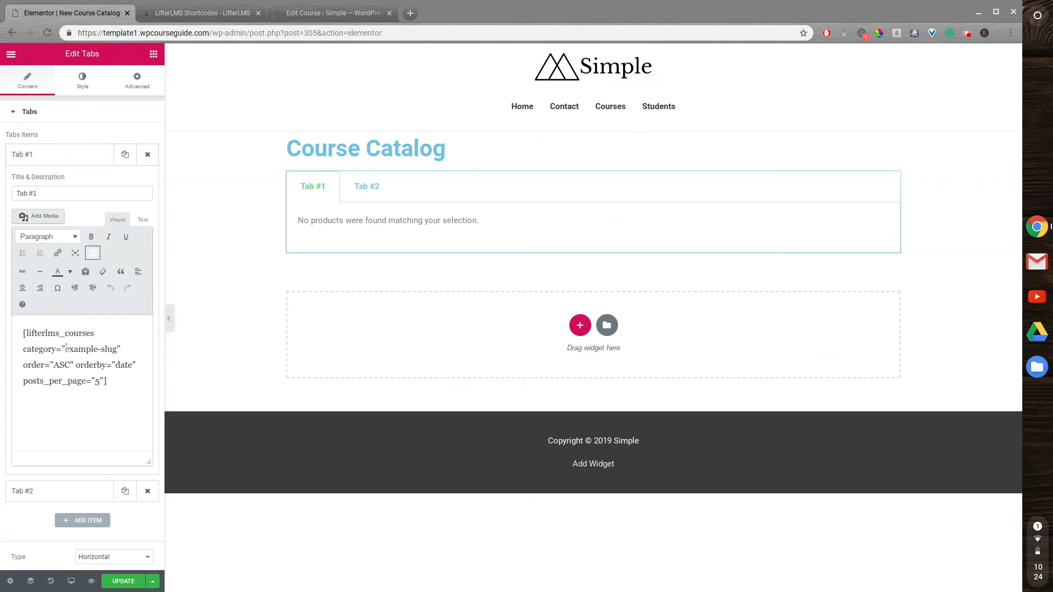
drag(66, 349, 118, 347)
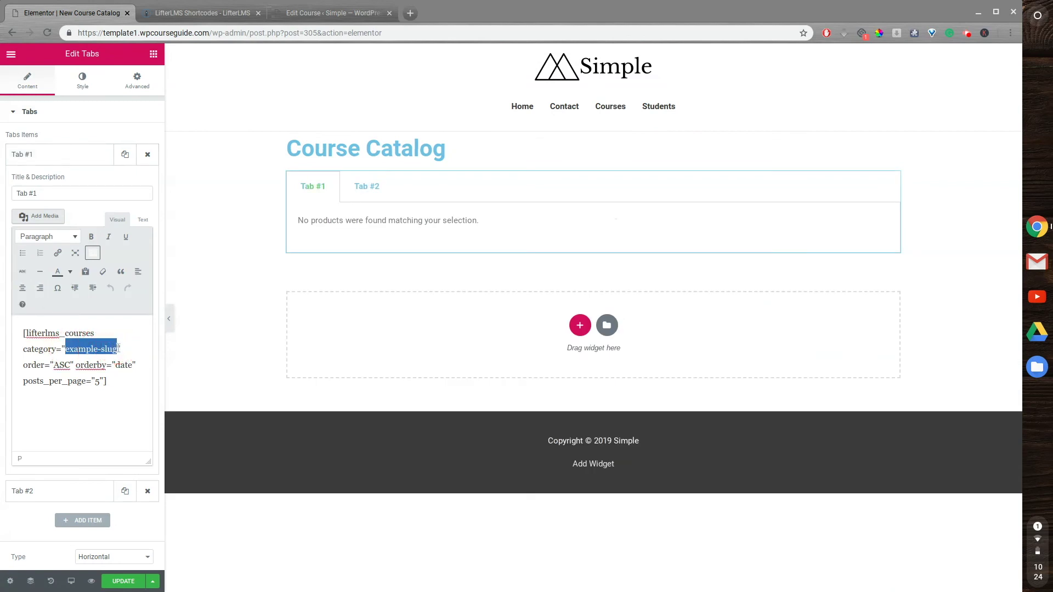
text(1111)
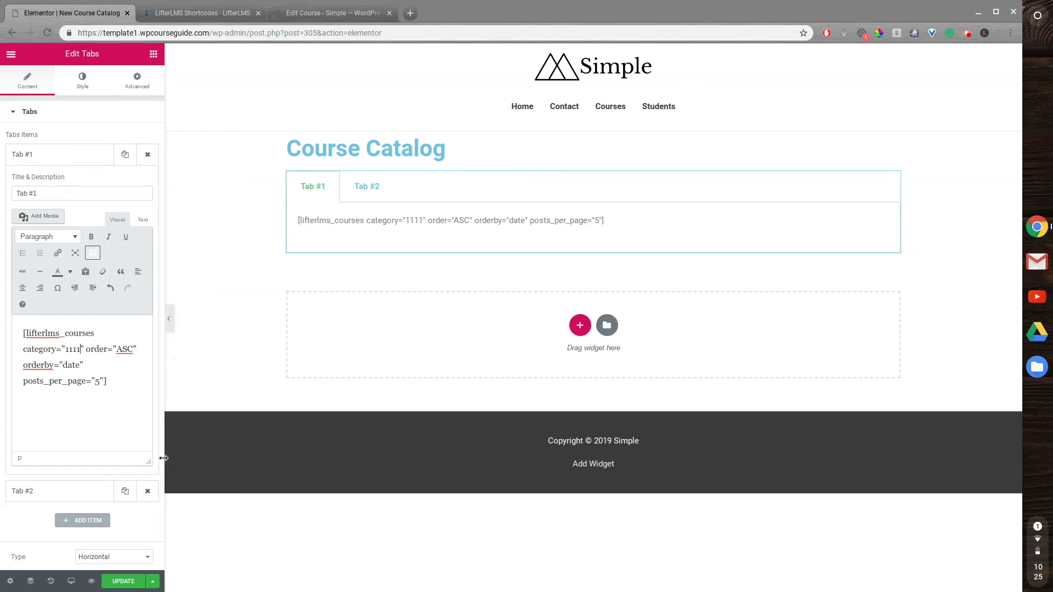
click(124, 582)
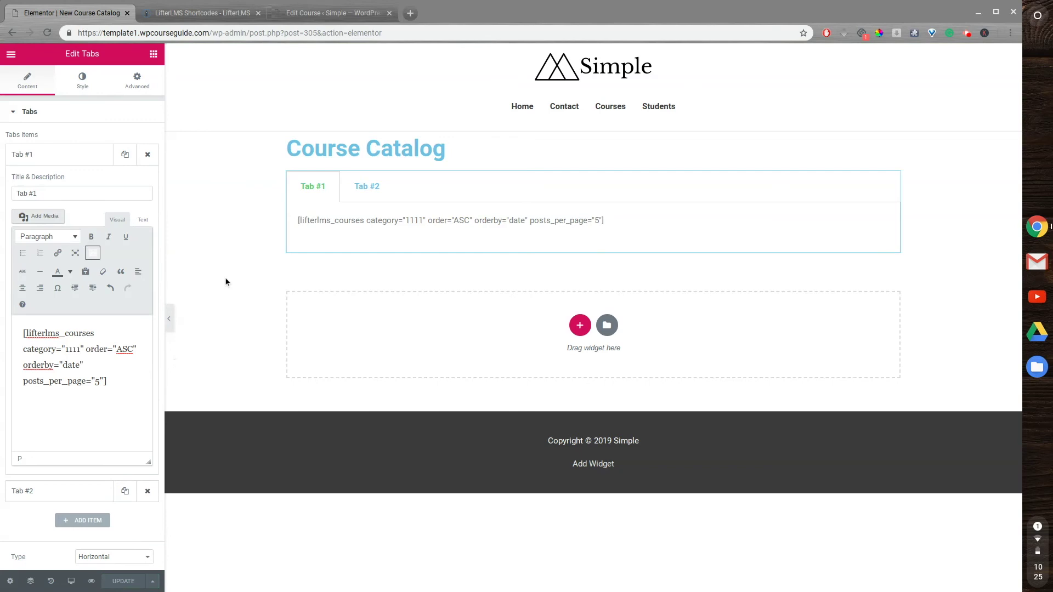
key(F5)
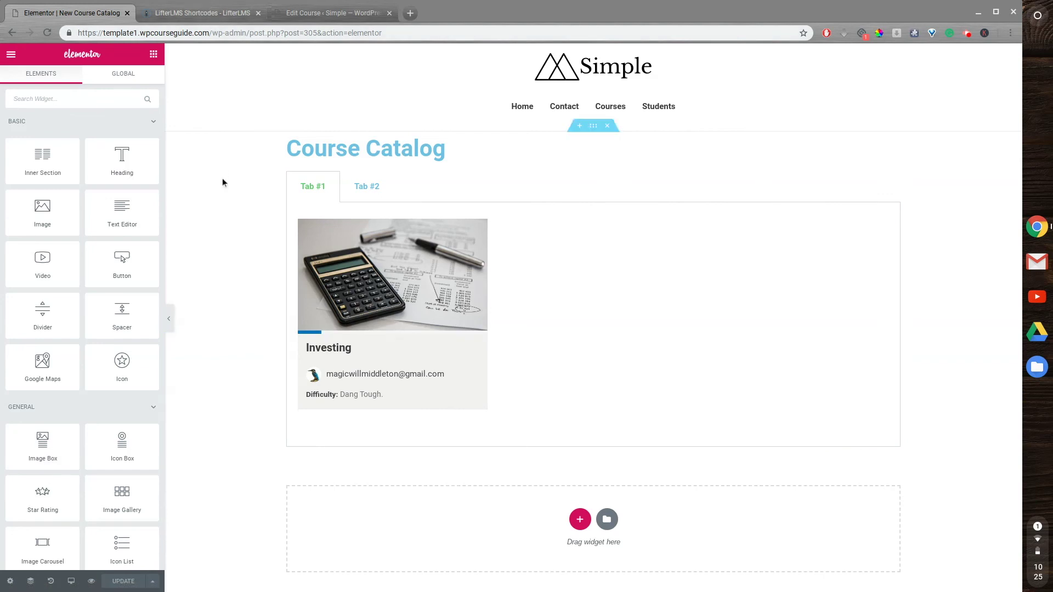
- Select the Tabs widget, now showing the Investing course card under Tab #1
click(355, 193)
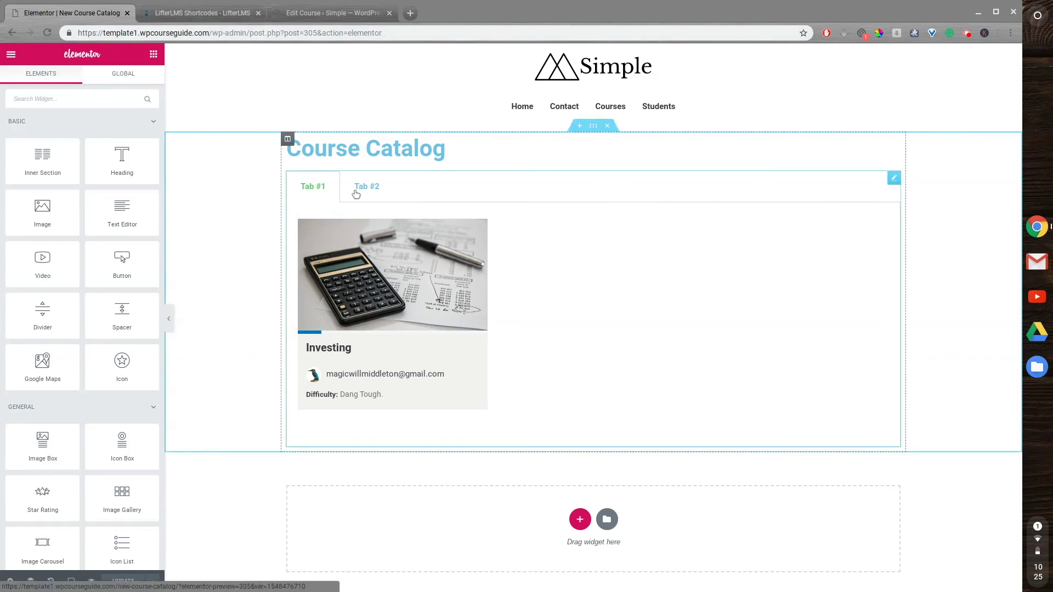
- Check Tab #1 and Tab #2, then add a third 'Tab Title' item to the Tabs widget
click(367, 190)
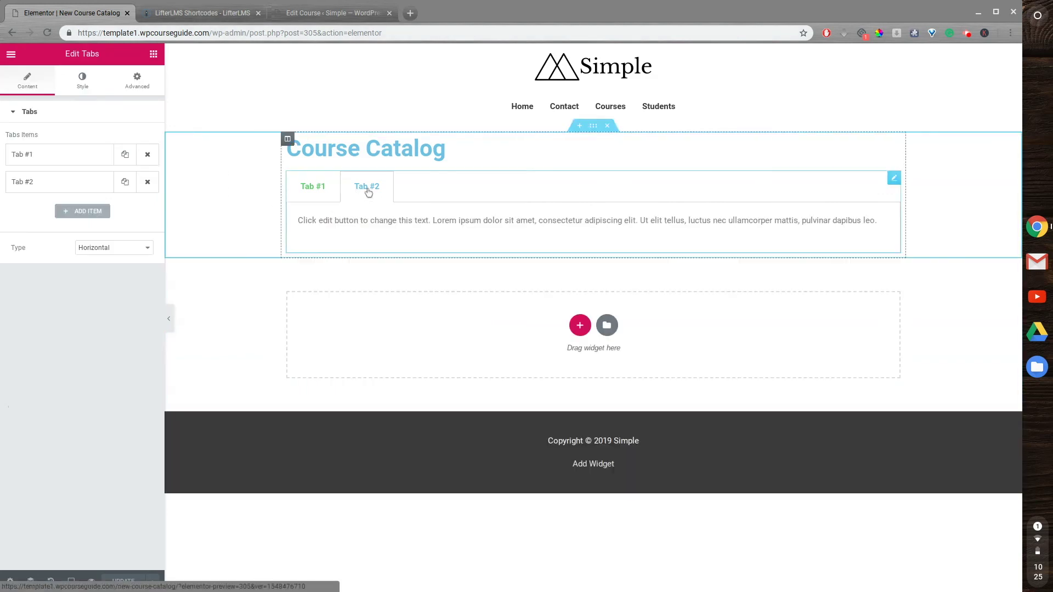
click(327, 190)
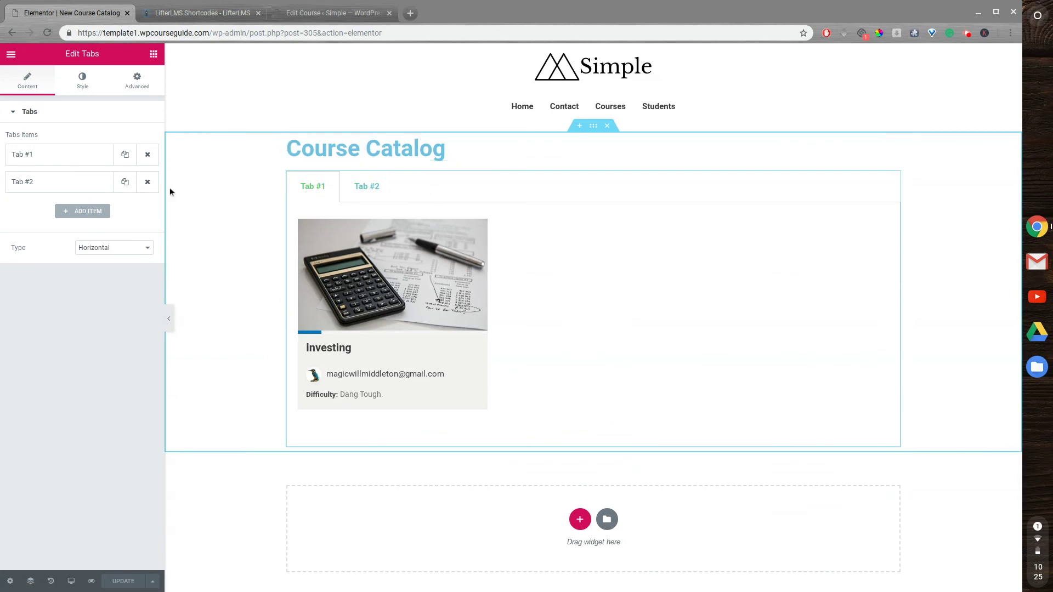
click(69, 212)
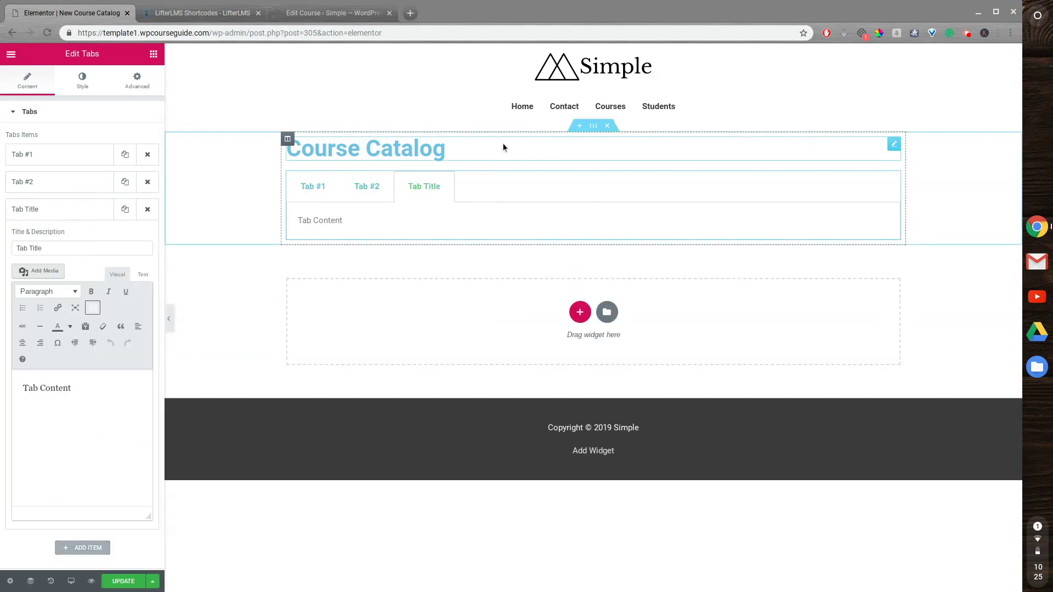
click(315, 187)
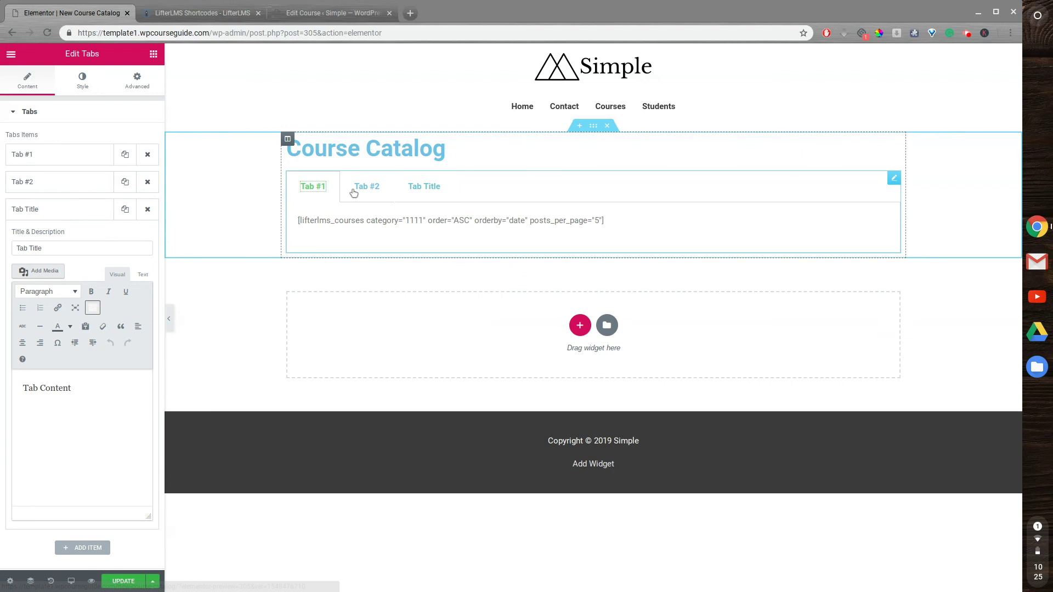